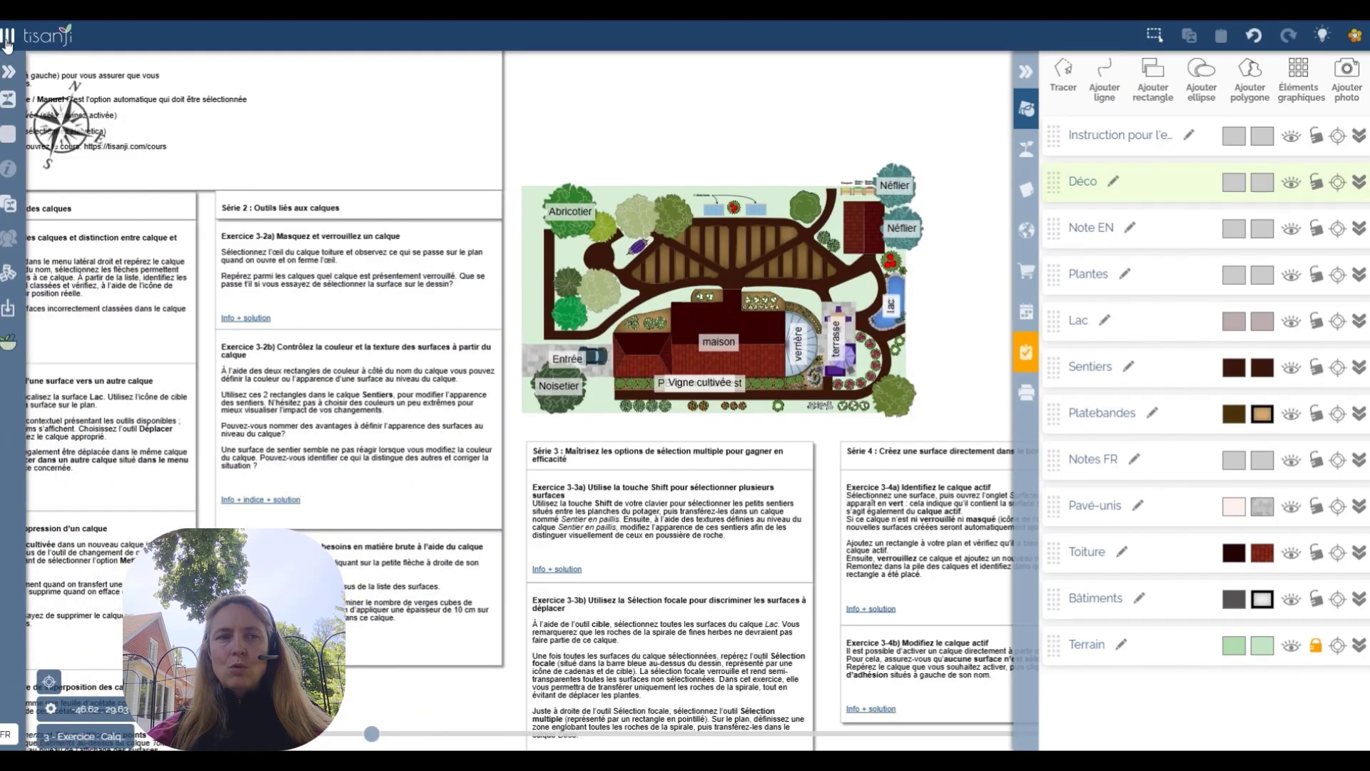
Browse the model gardens for exercise 3 on layers and multiple selection, and return to the open plan
{"action": "left_click", "coordinate": [6, 37]}
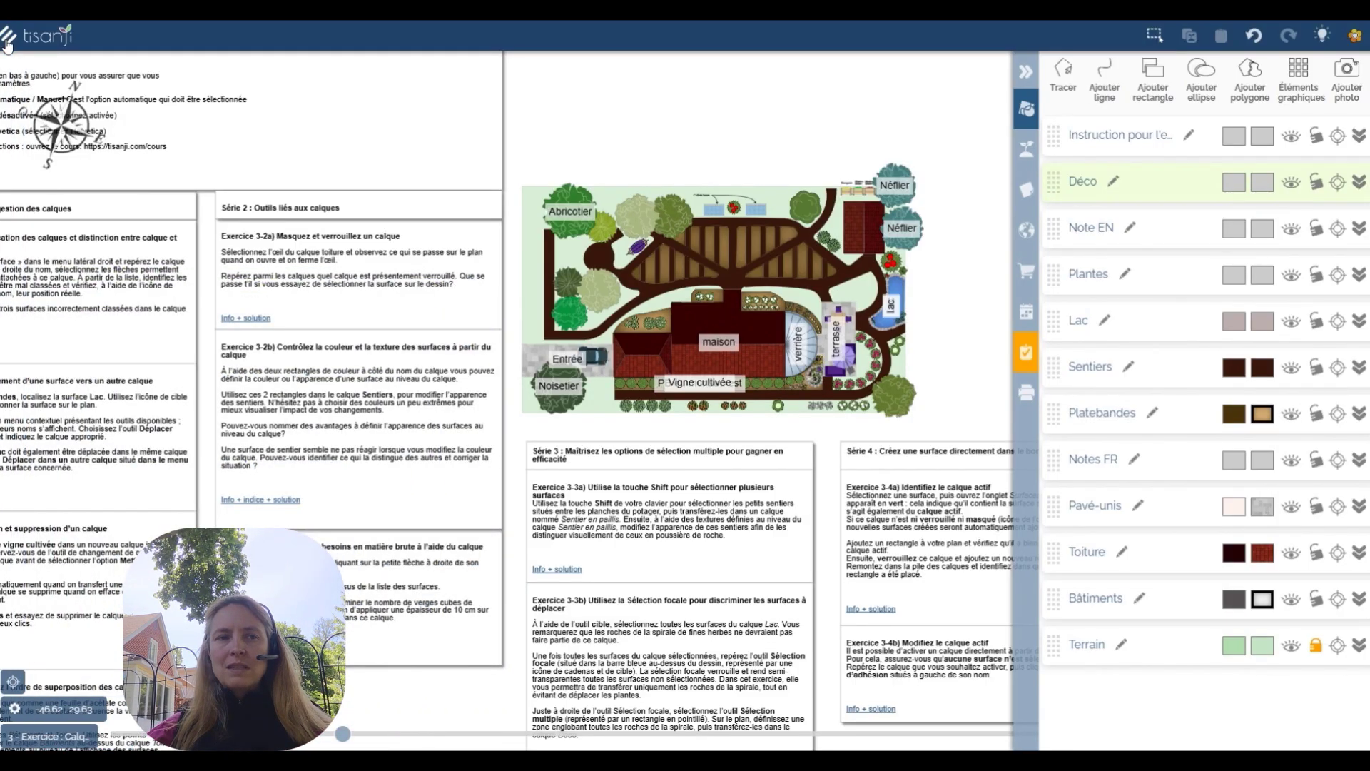
{"action": "left_click", "coordinate": [8, 73]}
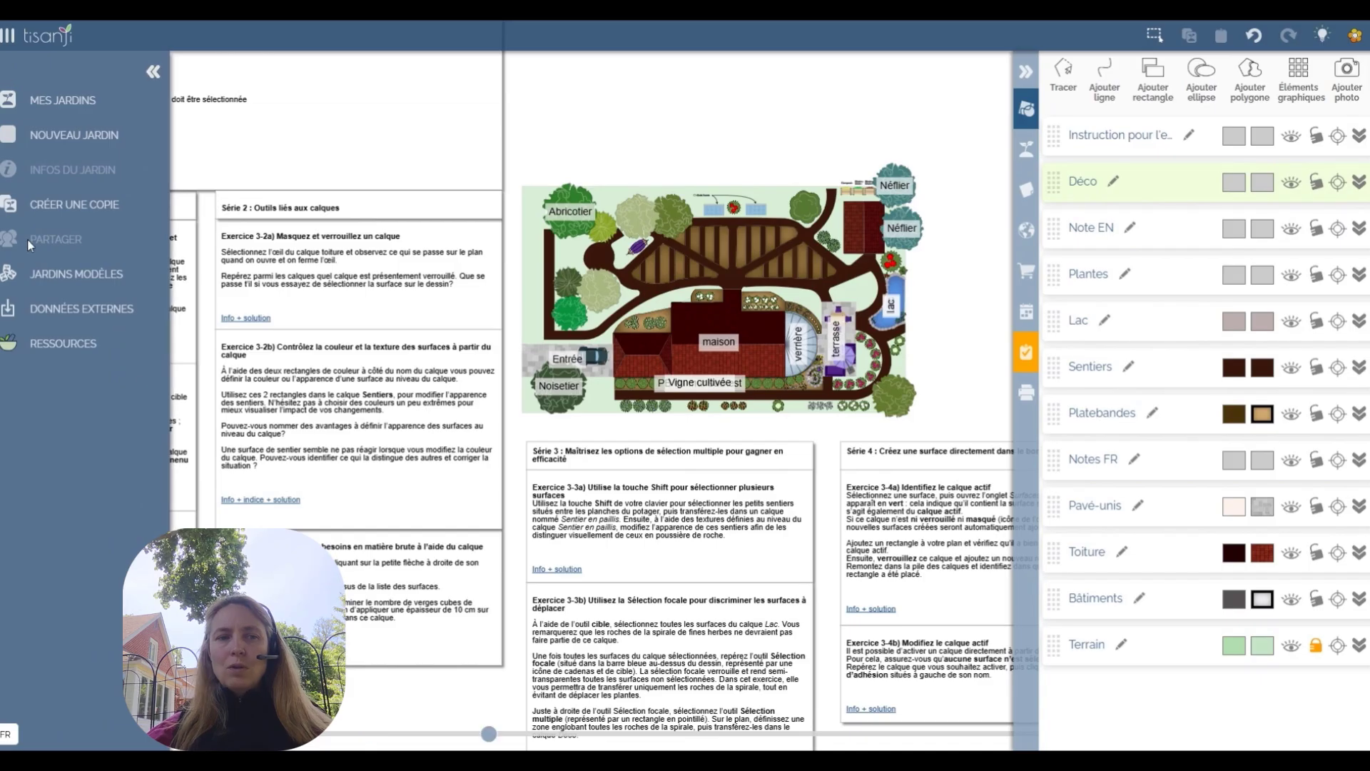
{"action": "left_click", "coordinate": [53, 284]}
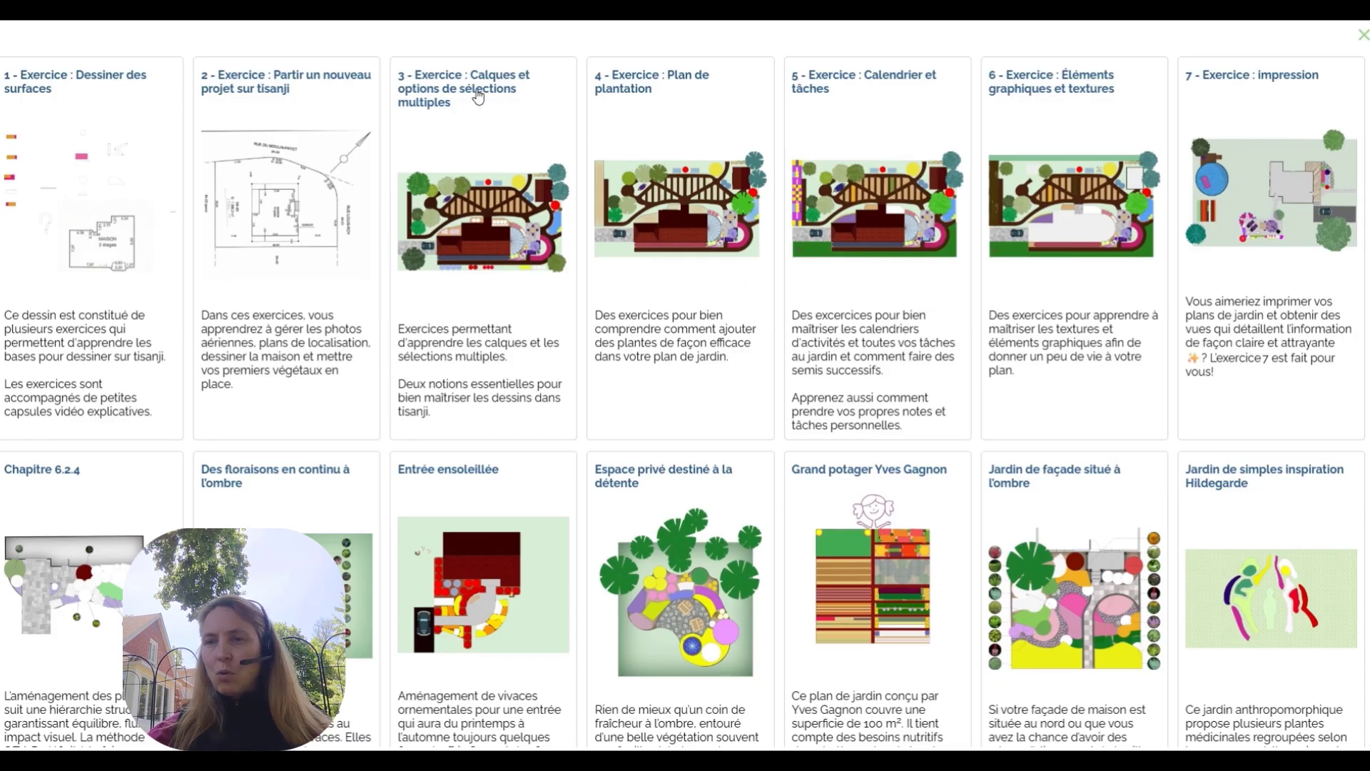
{"action": "left_click", "coordinate": [1363, 37]}
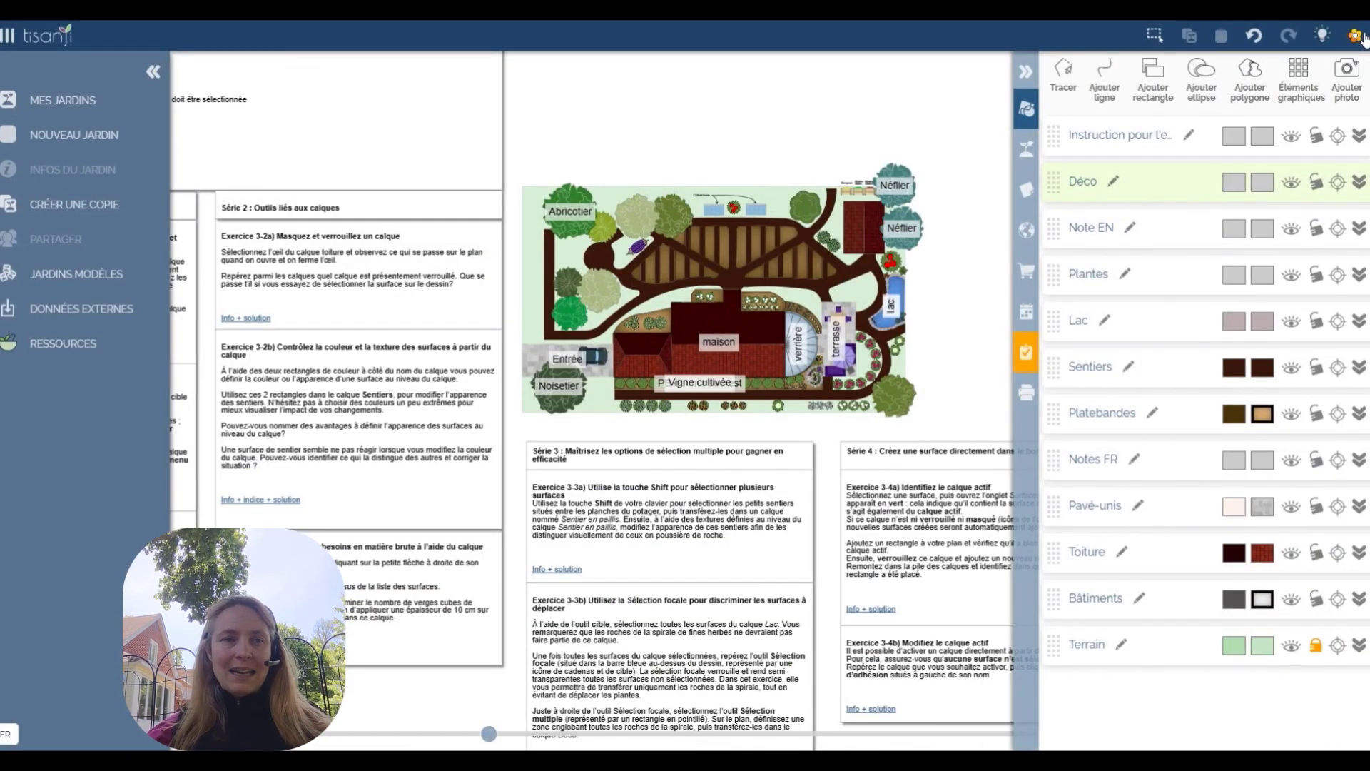
{"action": "left_click", "coordinate": [8, 35]}
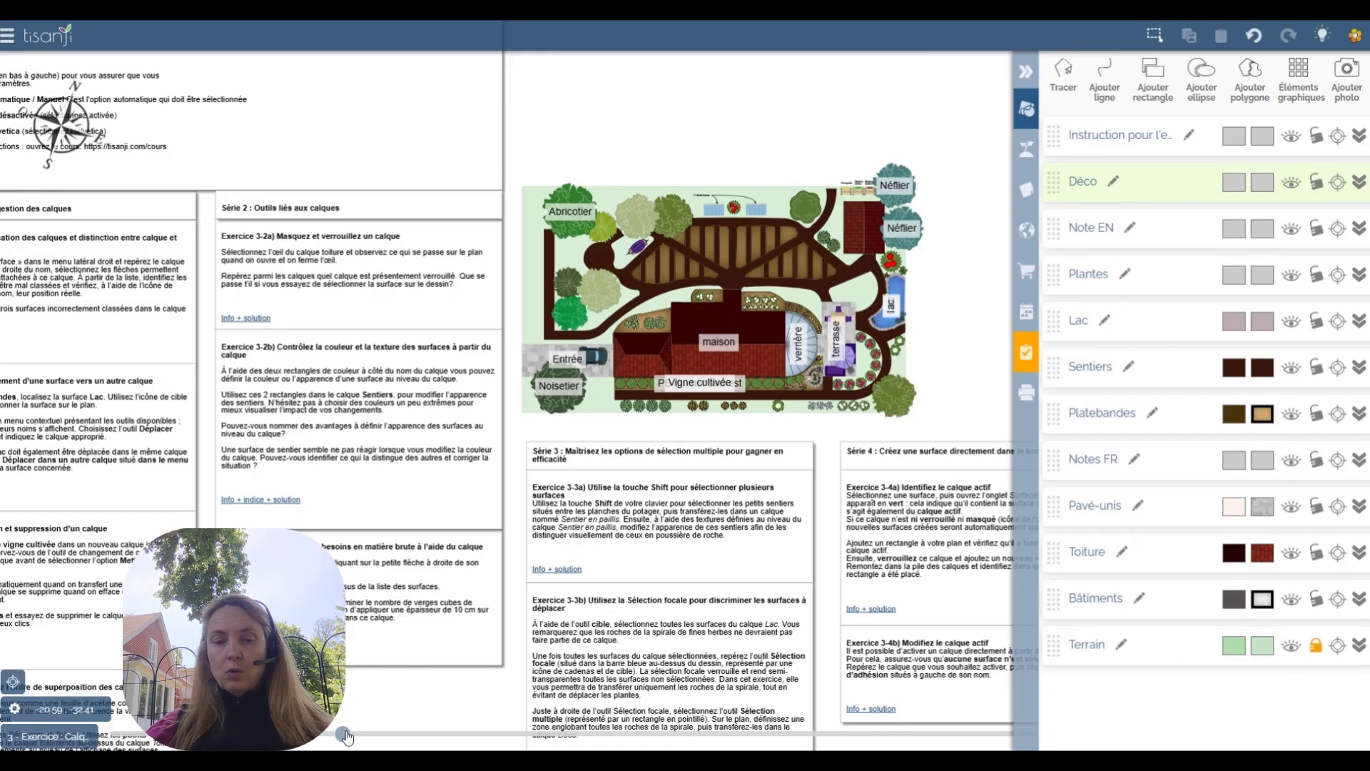
Reopen the list of surface layers and expand the Toiture layer to examine the polygons and lines it contains
{"action": "left_click_drag", "start_coordinate": [345, 736], "coordinate": [359, 738]}
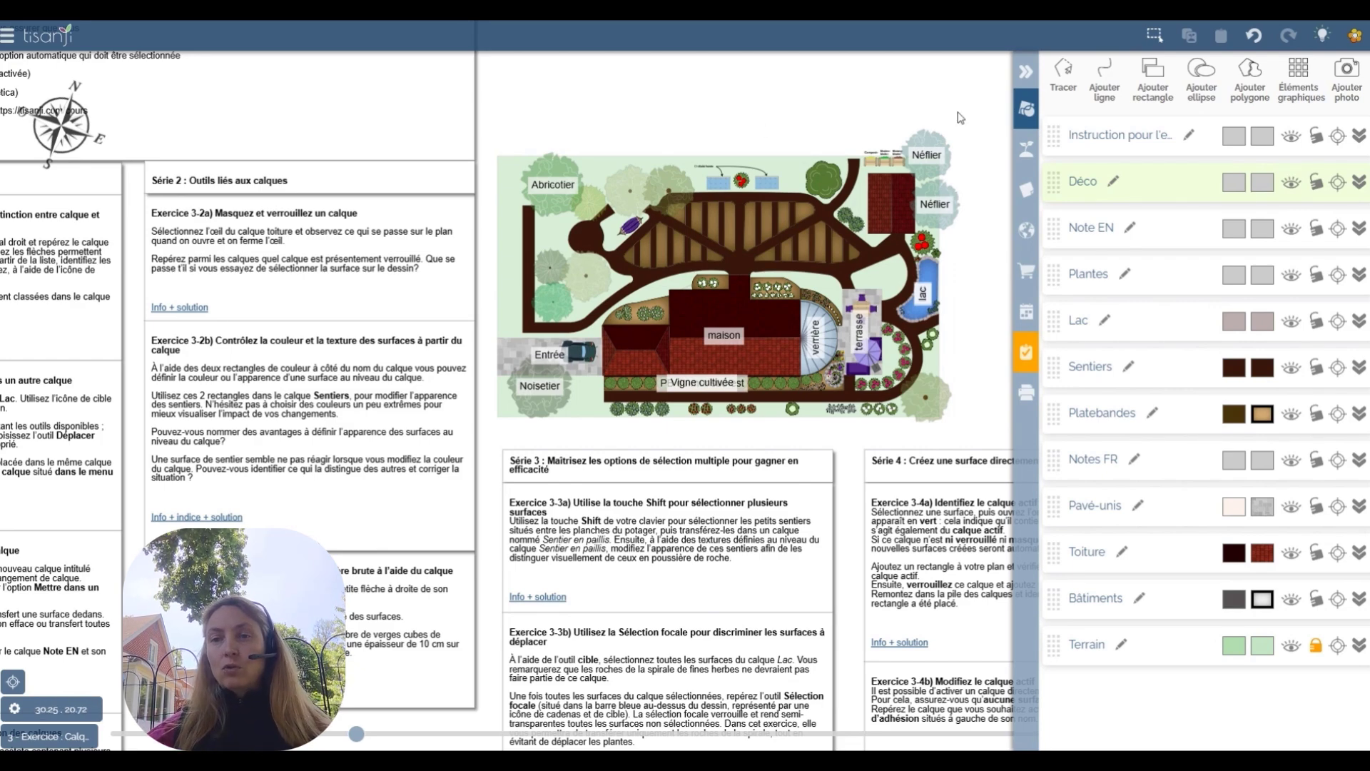
{"action": "left_click", "coordinate": [1027, 72]}
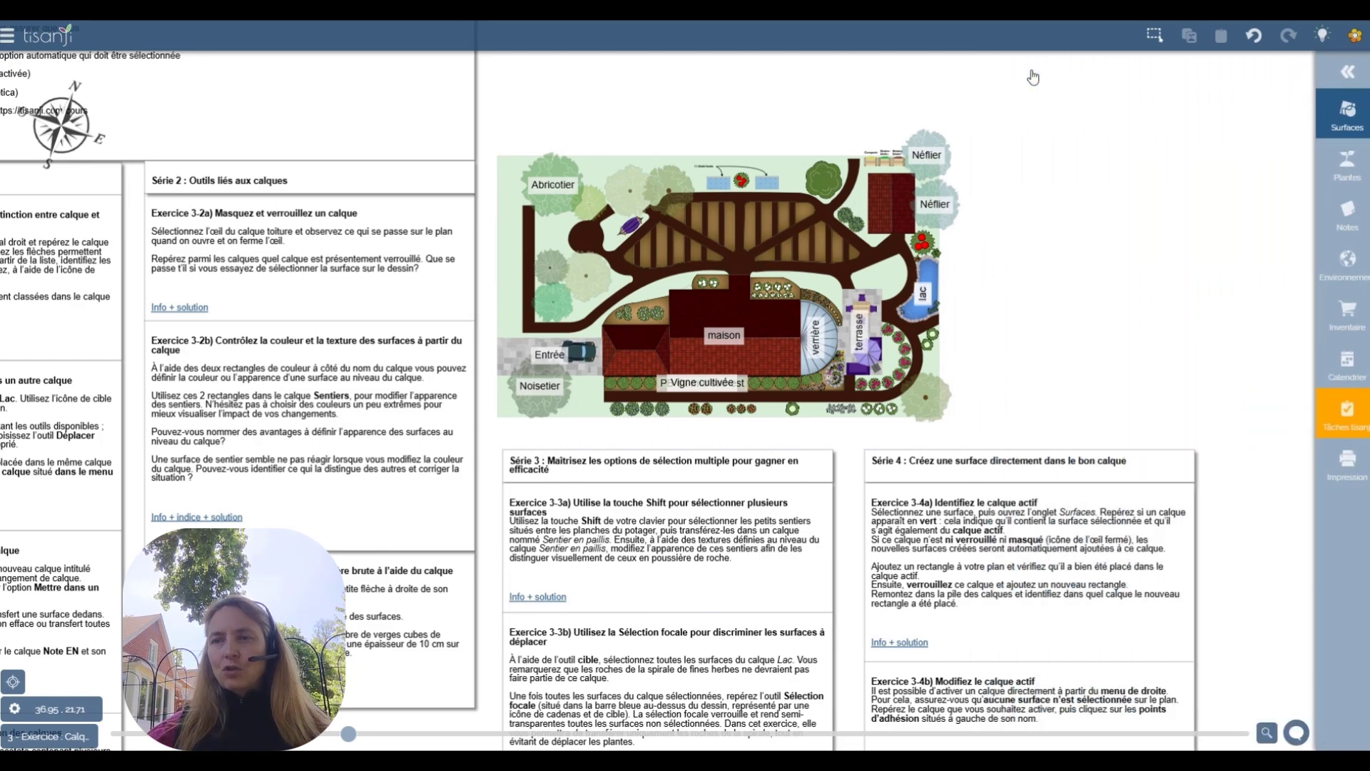
{"action": "left_click", "coordinate": [1351, 112]}
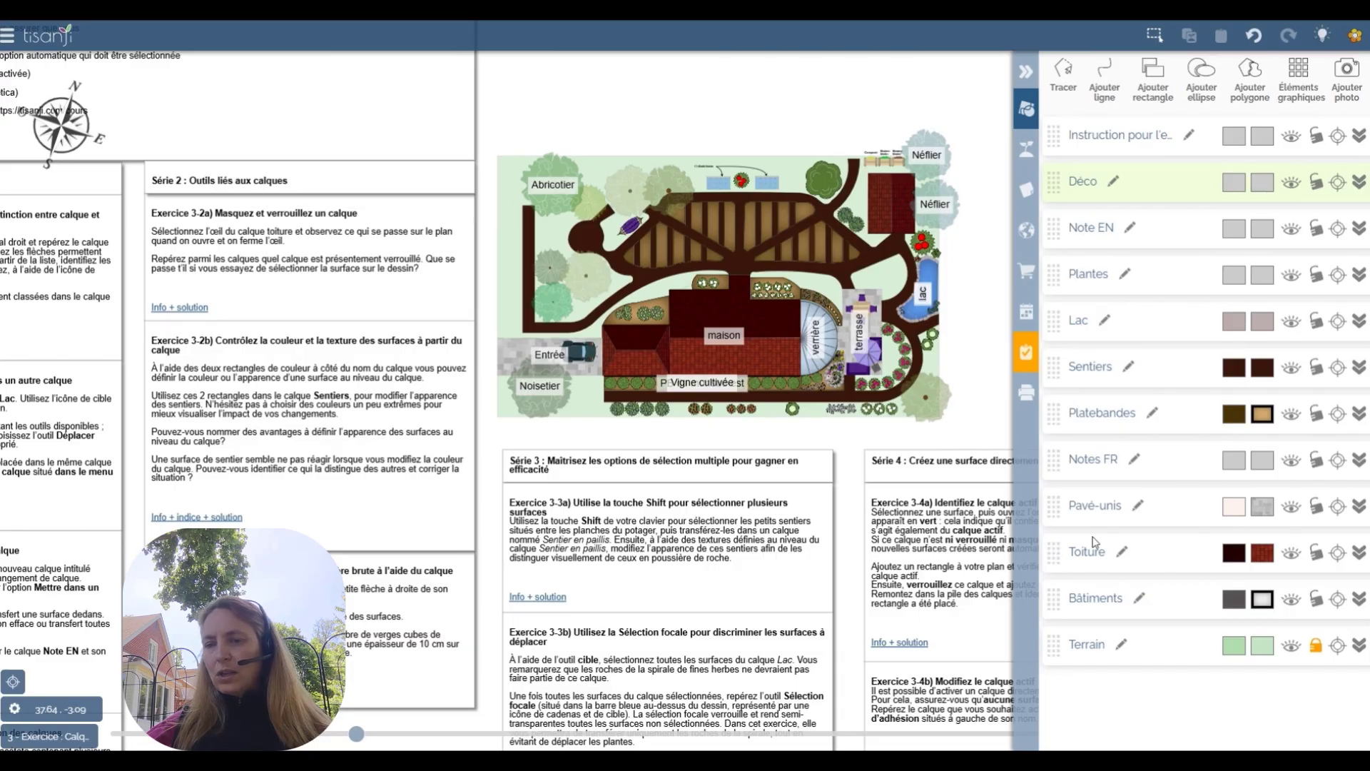
{"action": "left_click", "coordinate": [1360, 557]}
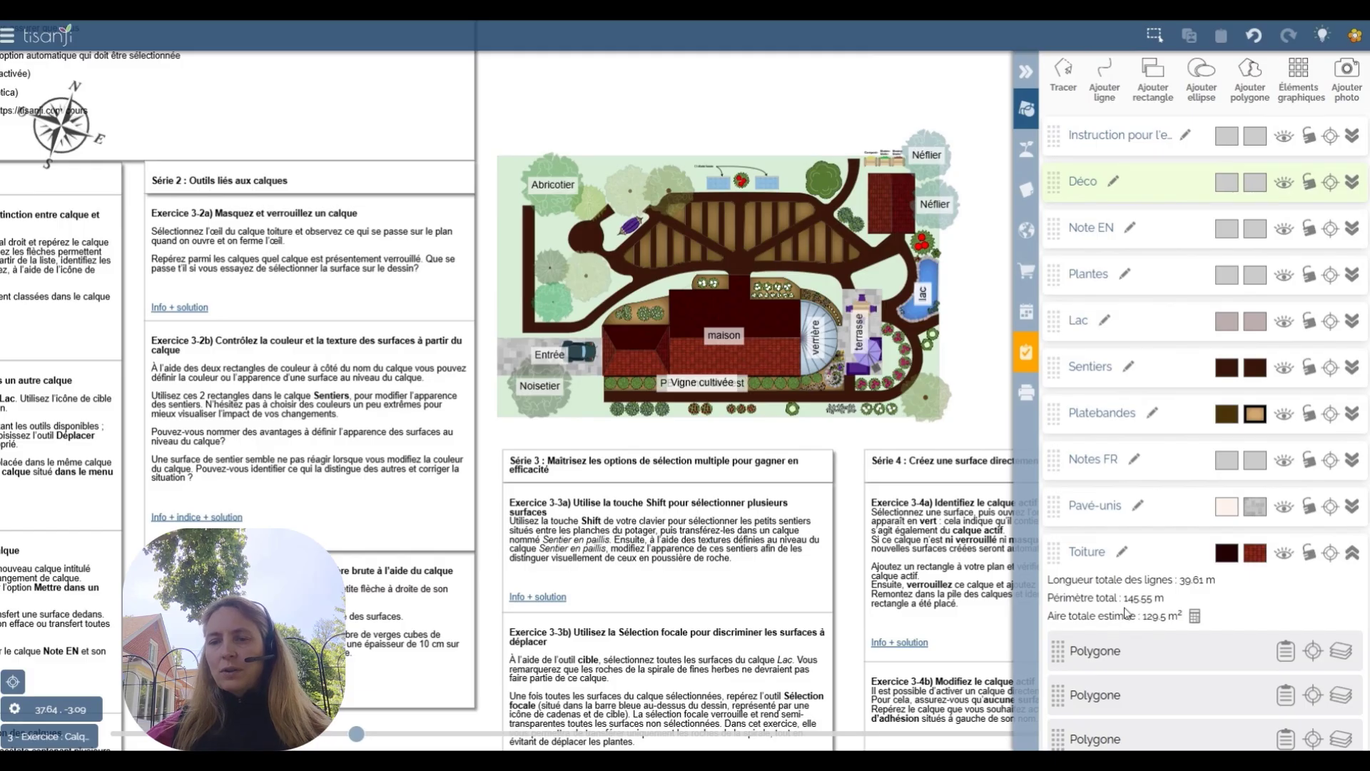
{"action": "scroll", "coordinate": [1126, 613], "scroll_direction": "down", "scroll_amount": 3}
{"action": "scroll", "coordinate": [1127, 614], "scroll_direction": "down", "scroll_amount": 2}
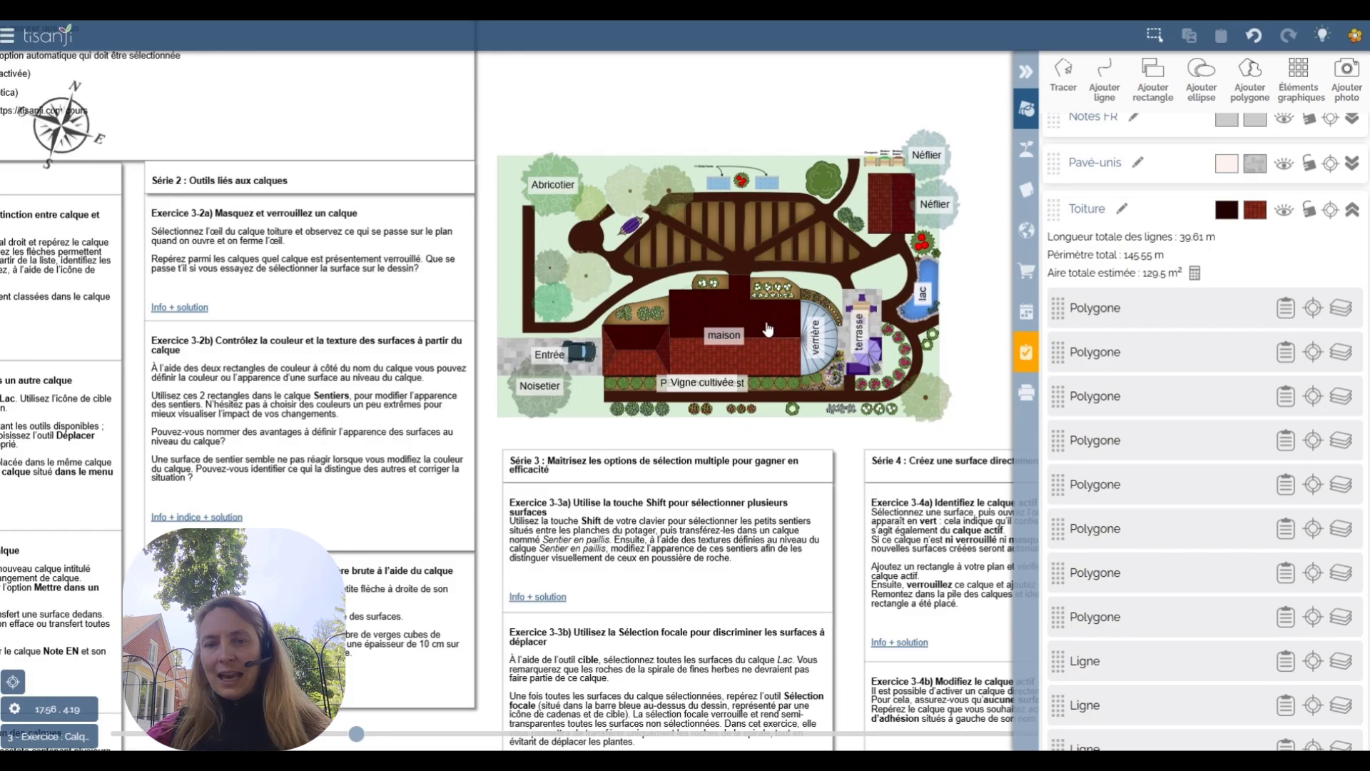
Hide the Toiture layer to inspect the buildings beneath it, show it again, and collapse its surface list
{"action": "left_click", "coordinate": [1284, 211]}
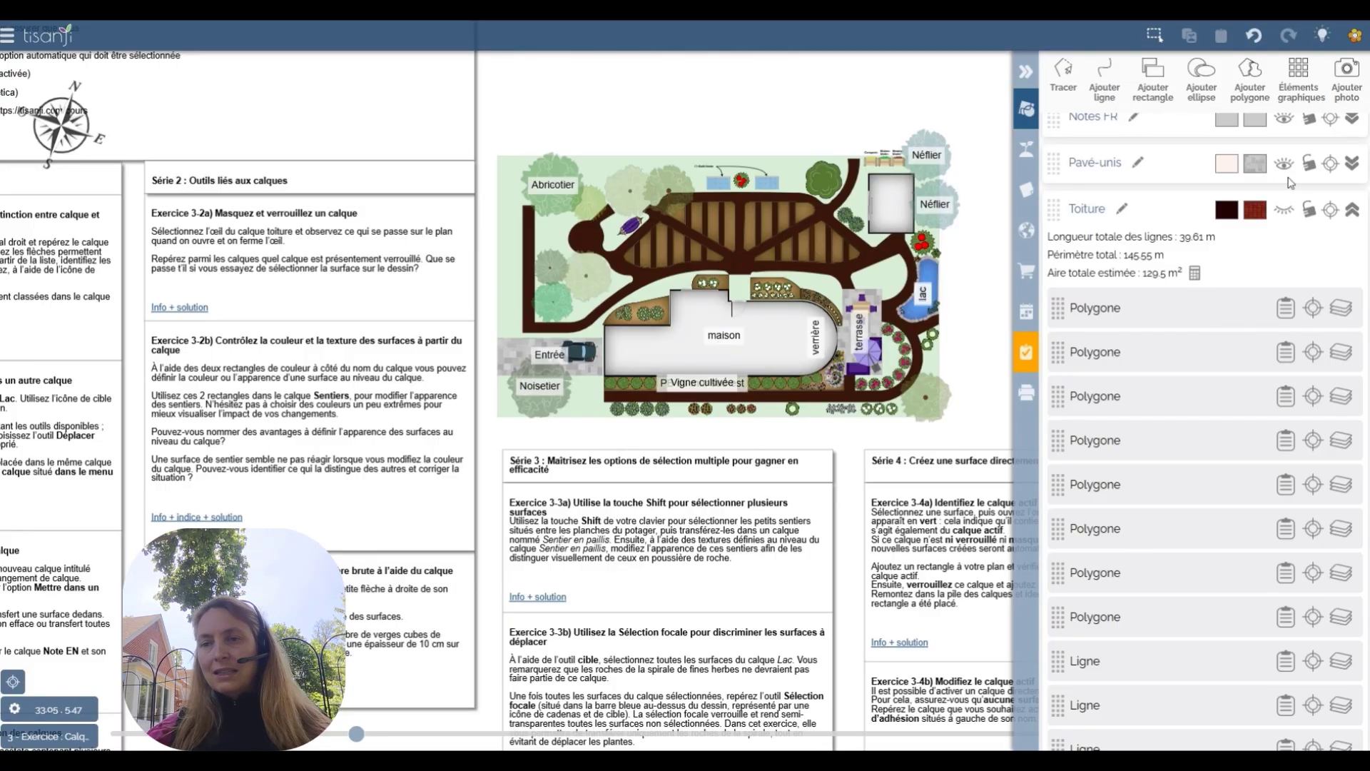
{"action": "left_click", "coordinate": [1283, 212]}
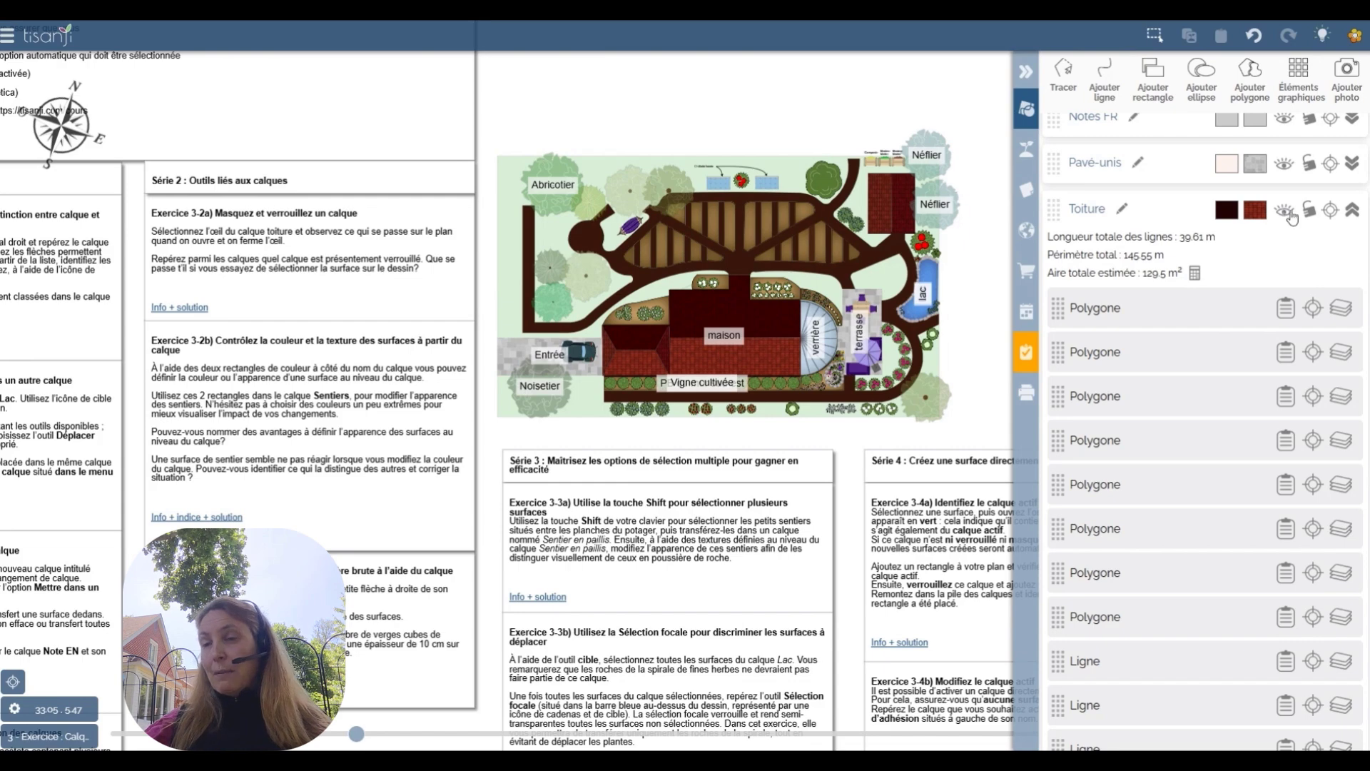
{"action": "left_click", "coordinate": [1351, 210]}
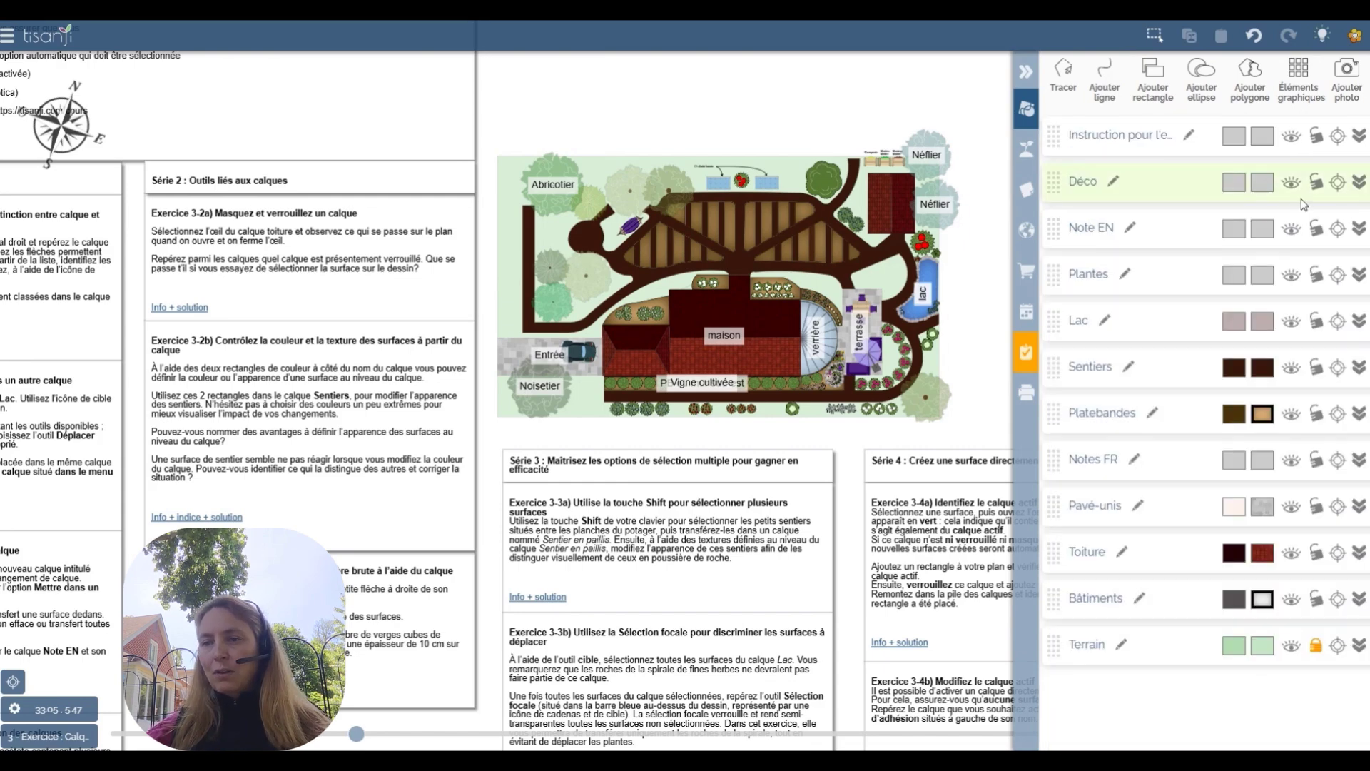
Expand the Déco layer, locate its Automobile surface on the plan, clear the selection and collapse the layer
{"action": "left_click", "coordinate": [1360, 184]}
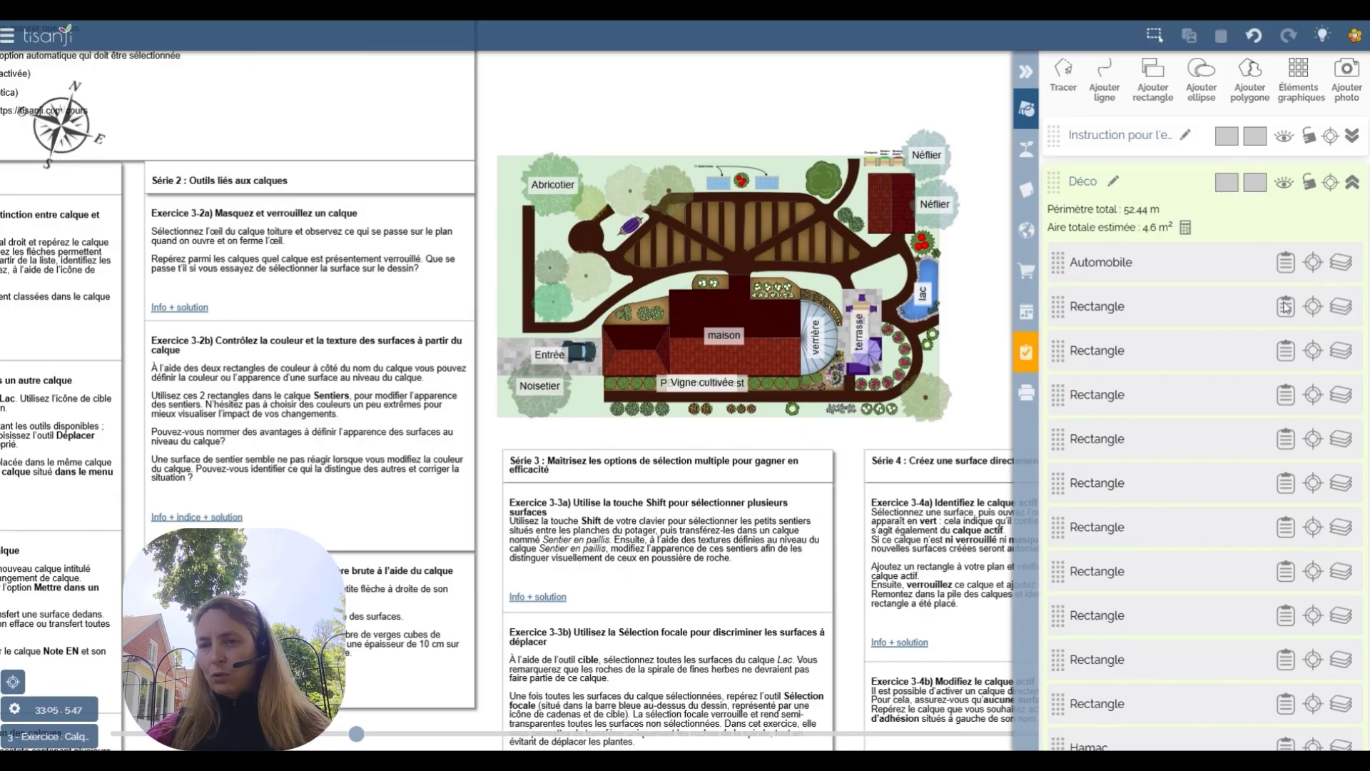
{"action": "left_click", "coordinate": [1353, 184]}
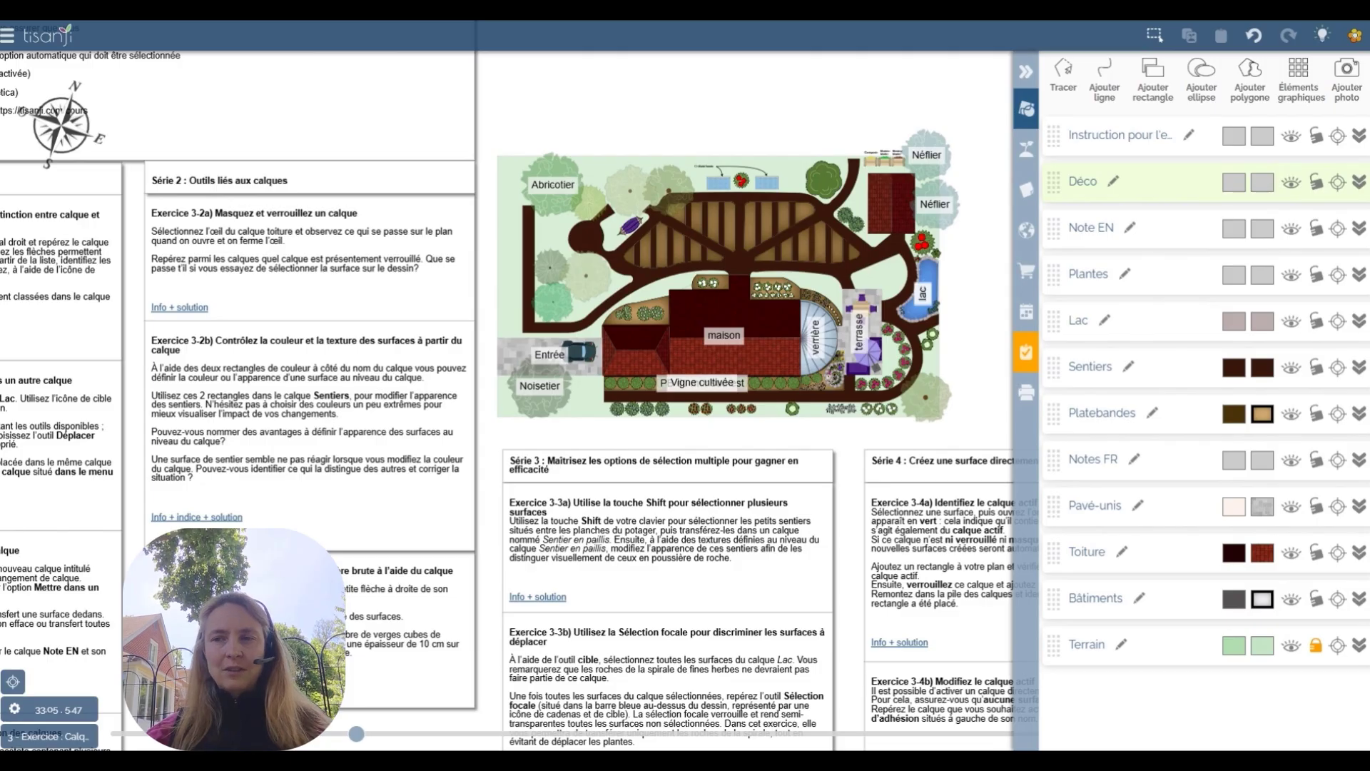
{"action": "left_click", "coordinate": [1359, 184]}
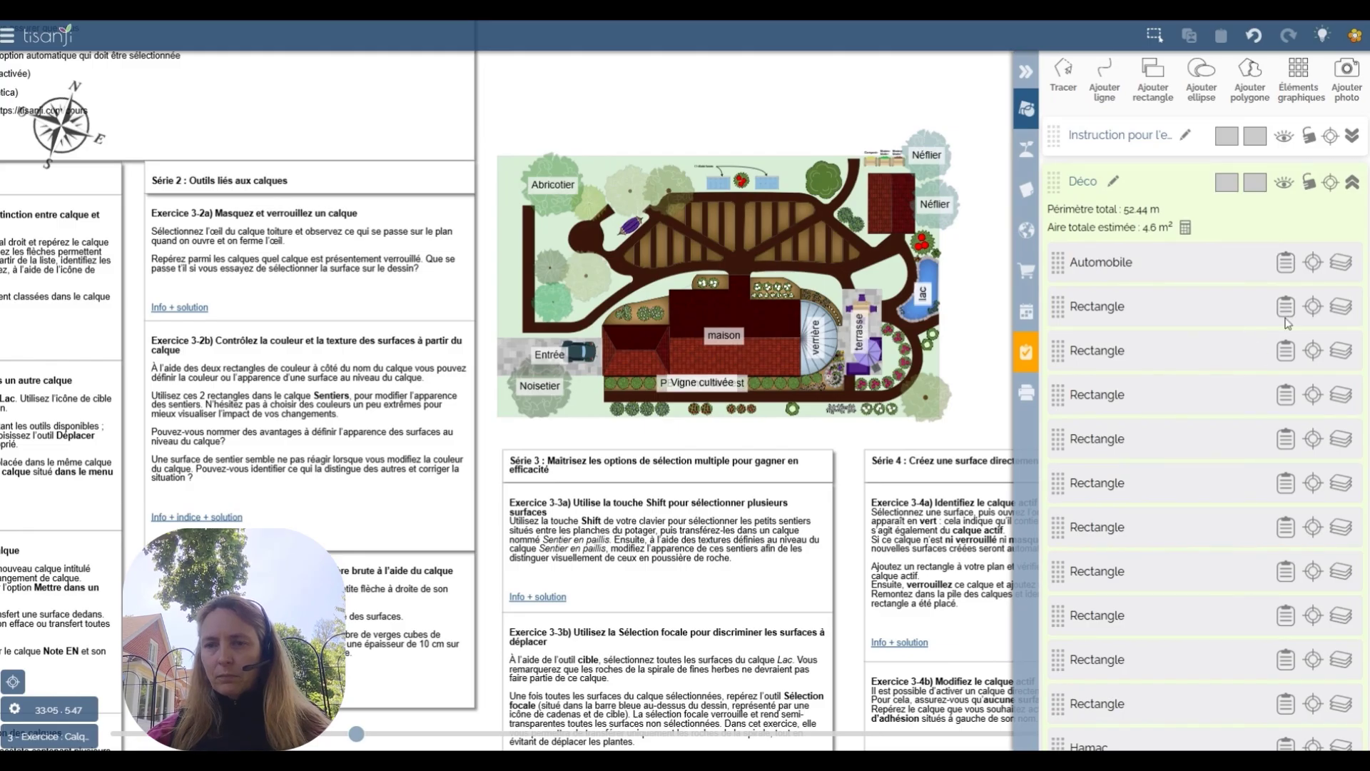
{"action": "left_click", "coordinate": [1312, 262]}
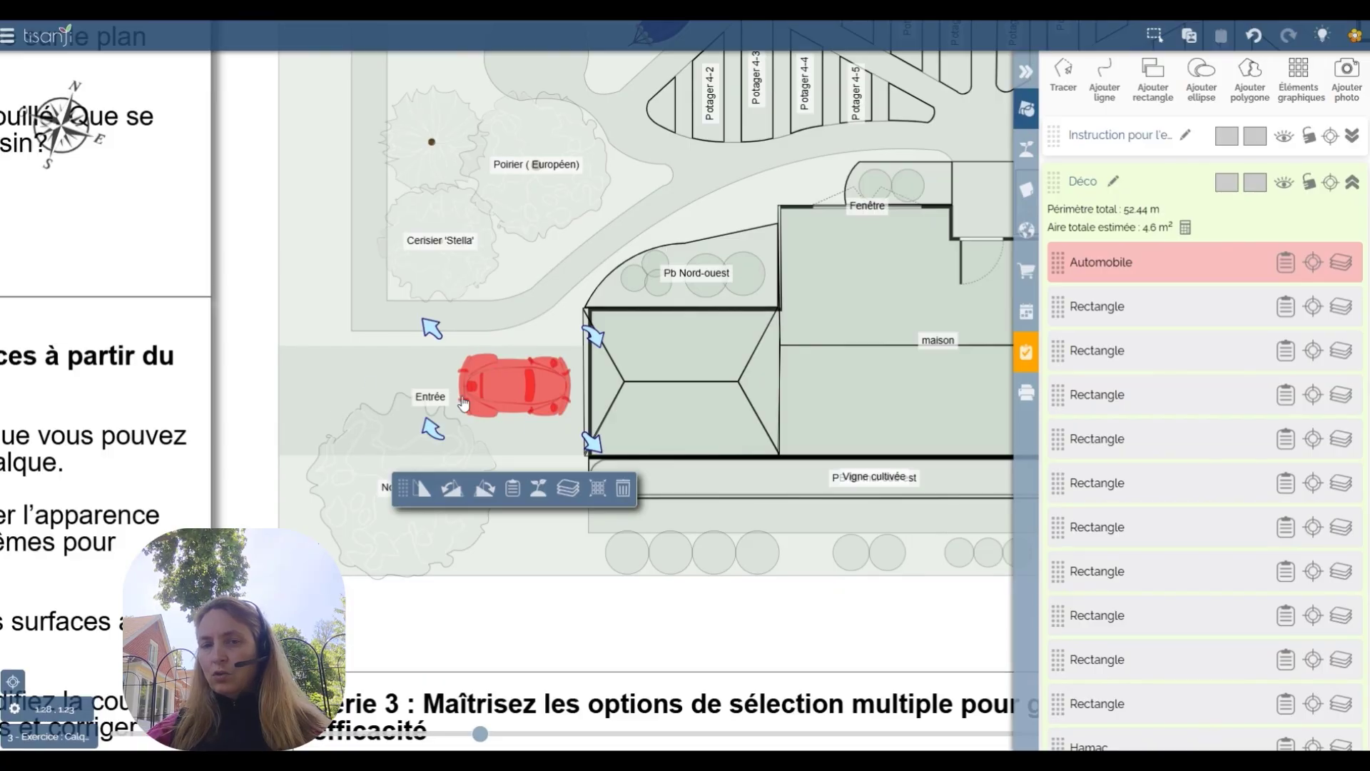
{"action": "left_click", "coordinate": [246, 296]}
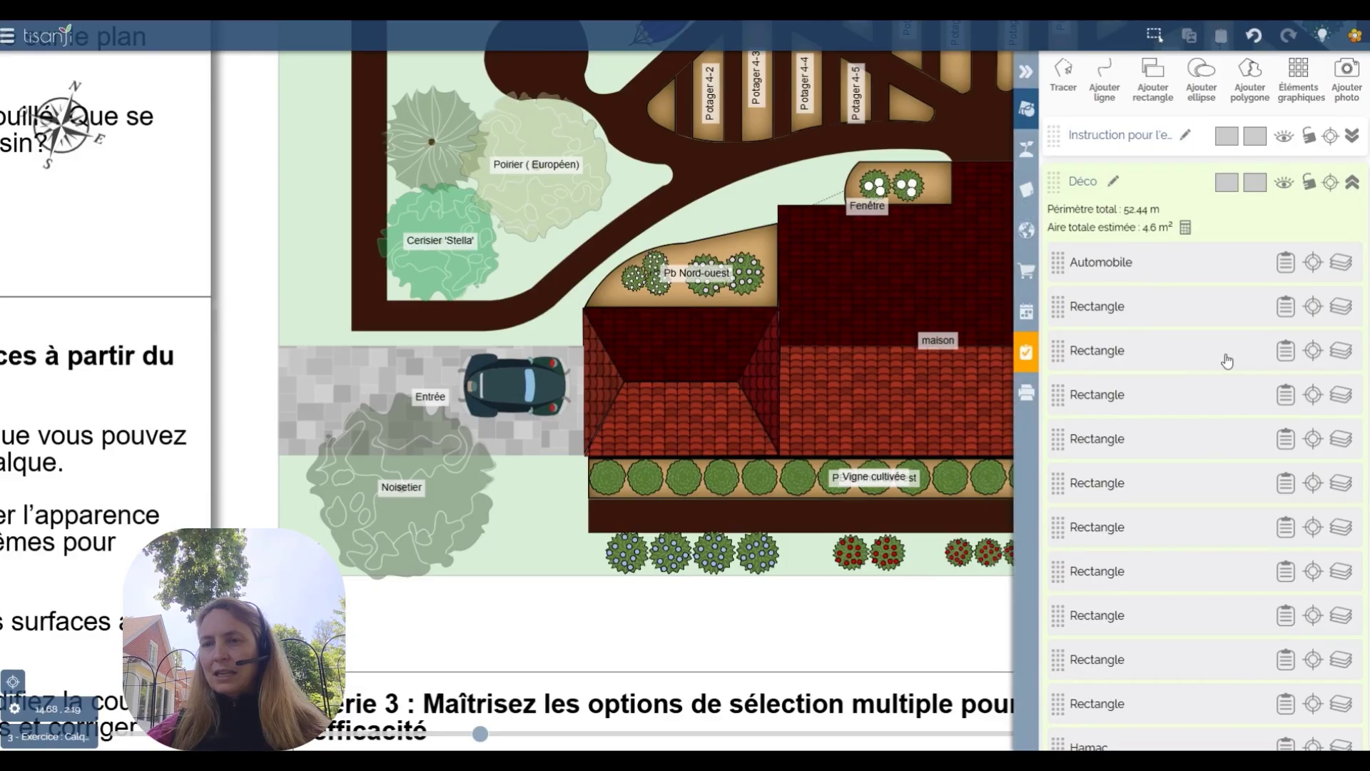
{"action": "left_click", "coordinate": [1351, 184]}
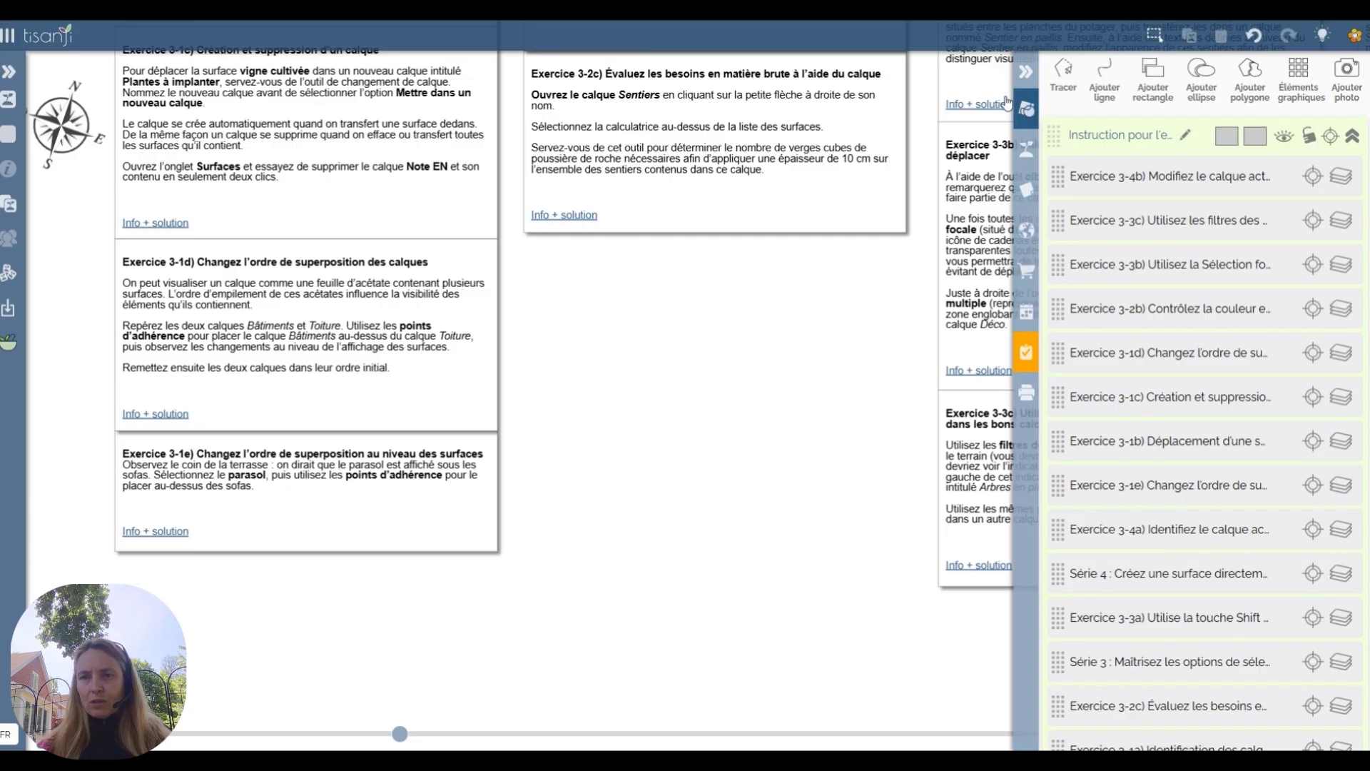
Hide and reopen the surface layer list, and collapse the exercise instruction layer to show all layers
{"action": "left_click", "coordinate": [1028, 78]}
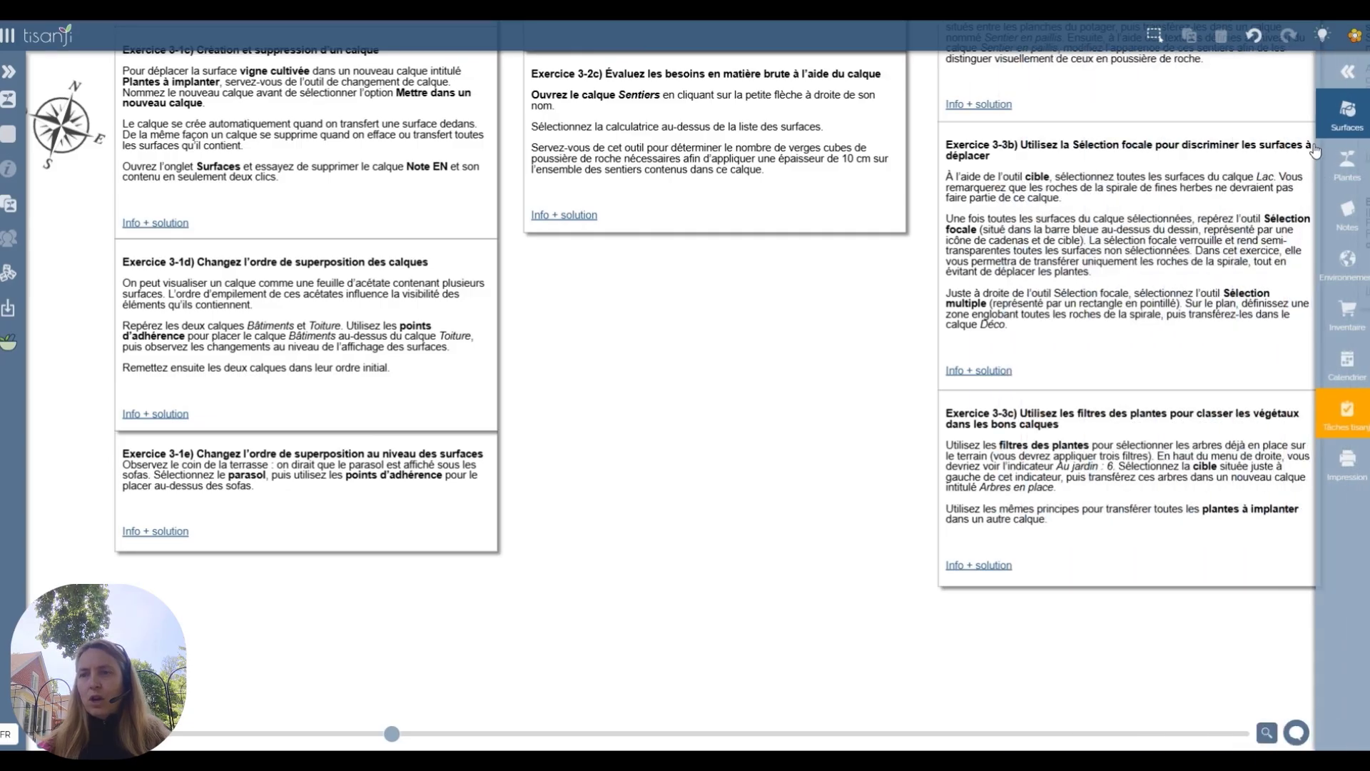
{"action": "left_click", "coordinate": [1347, 113]}
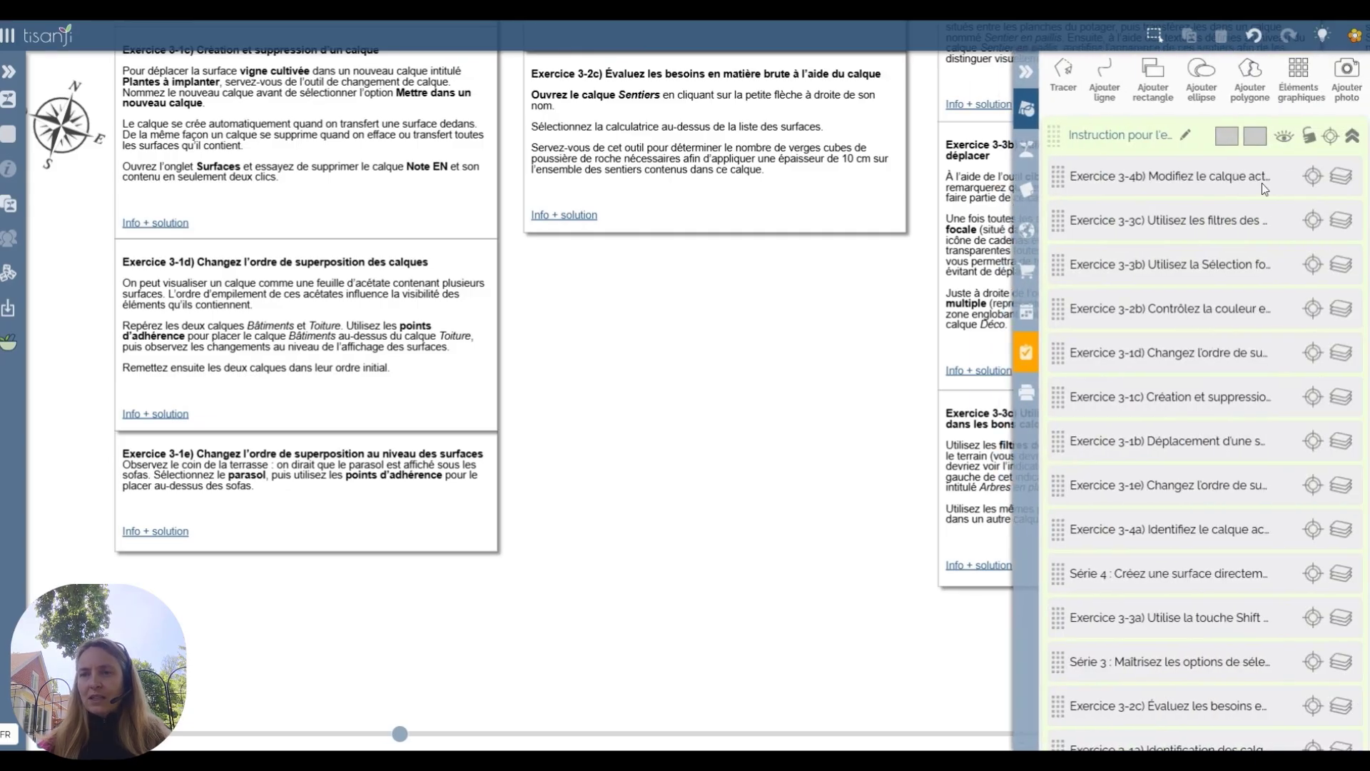
{"action": "left_click", "coordinate": [1356, 141]}
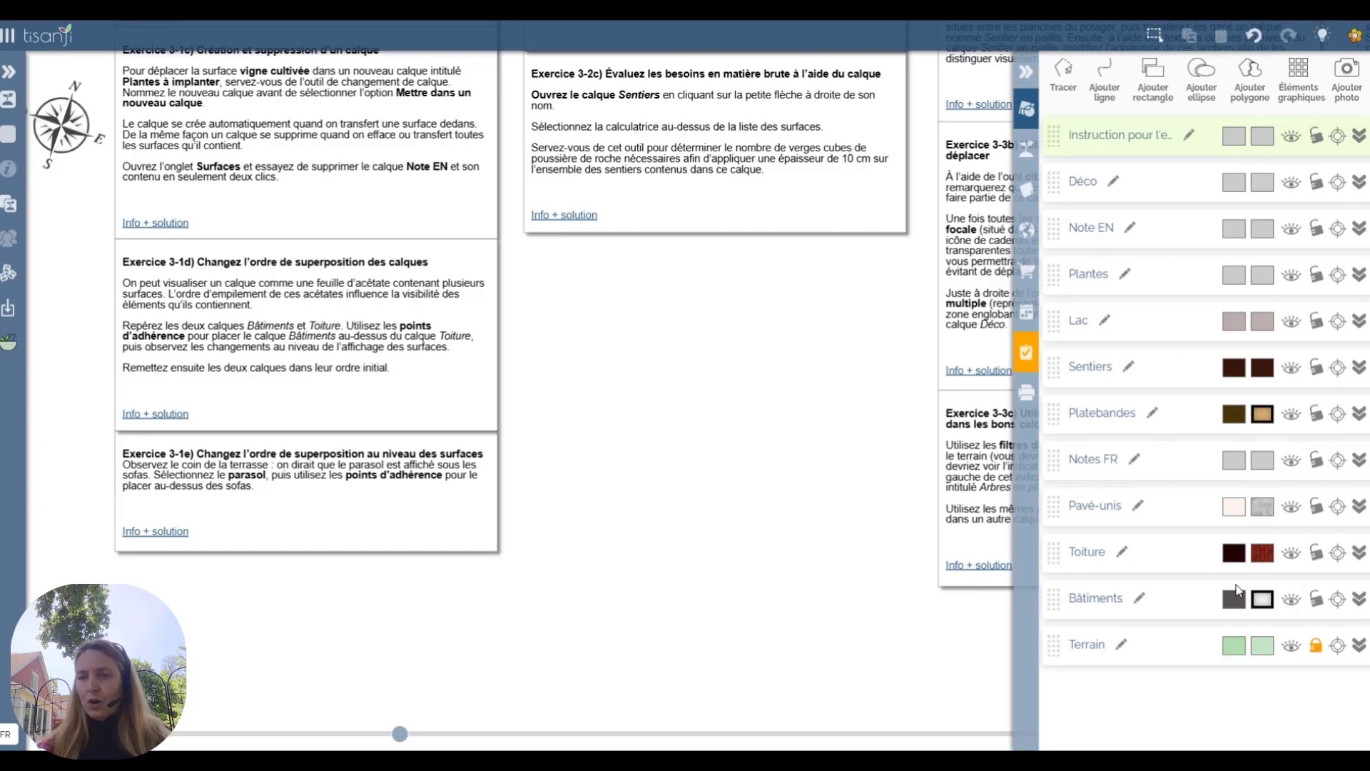
Locate the surfaces of the Toiture and Bâtiments layers on the plan, and move Bâtiments above Toiture in the layer order
{"action": "left_click", "coordinate": [1338, 554]}
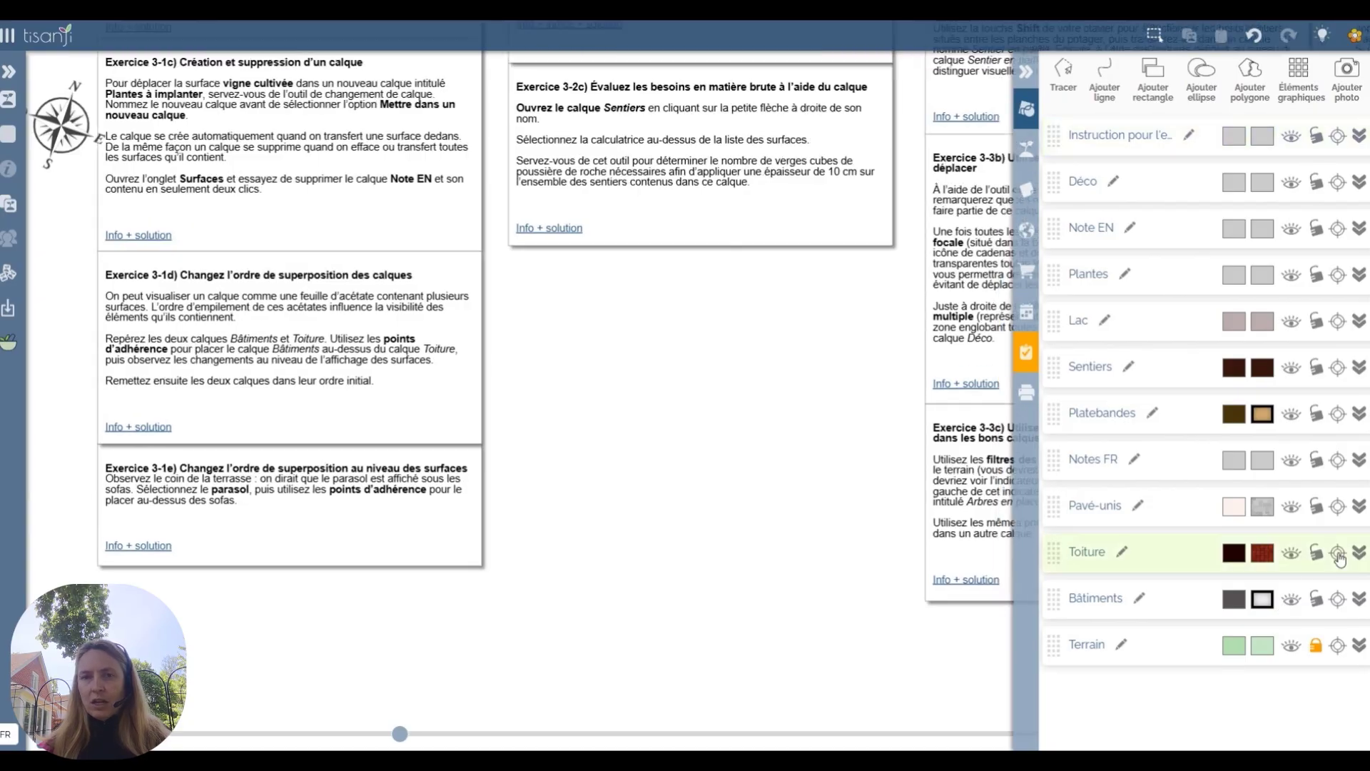
{"action": "left_click", "coordinate": [1339, 600]}
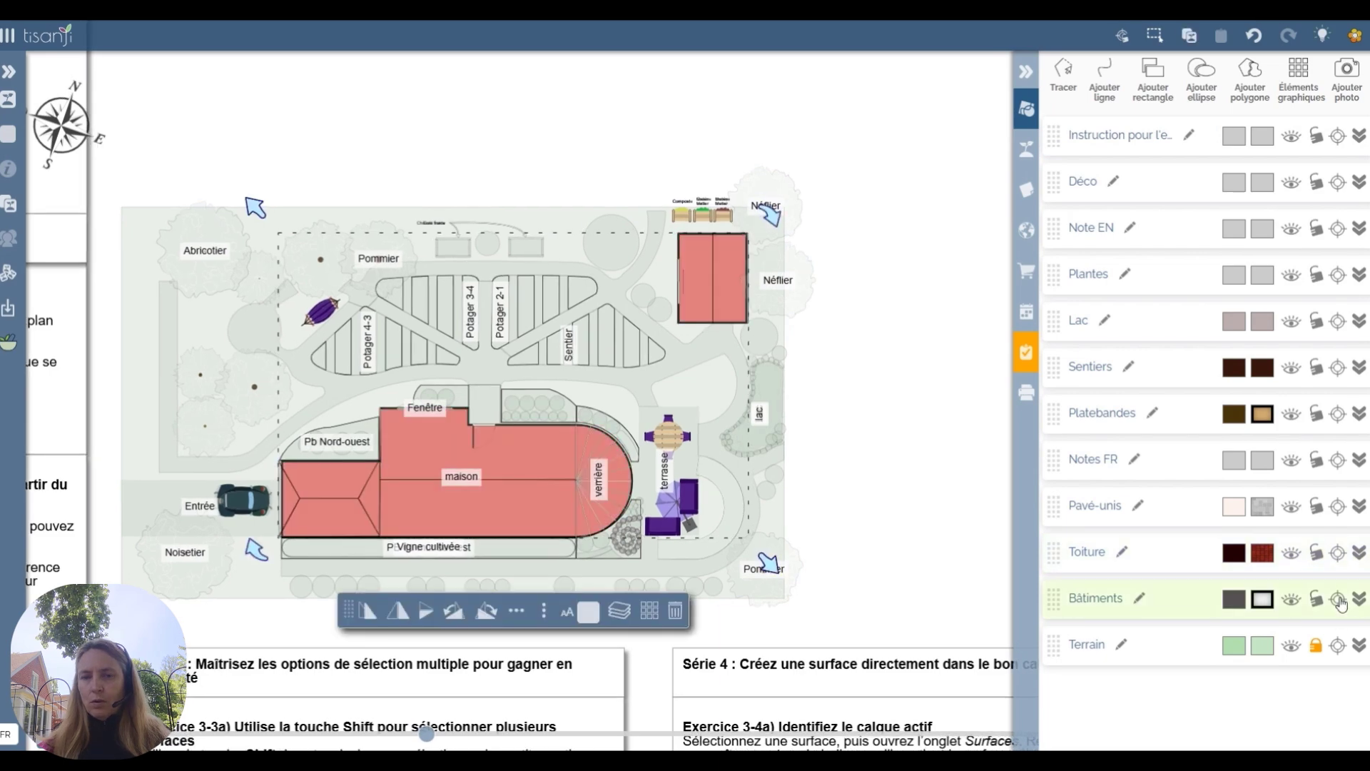
{"action": "left_click", "coordinate": [921, 416]}
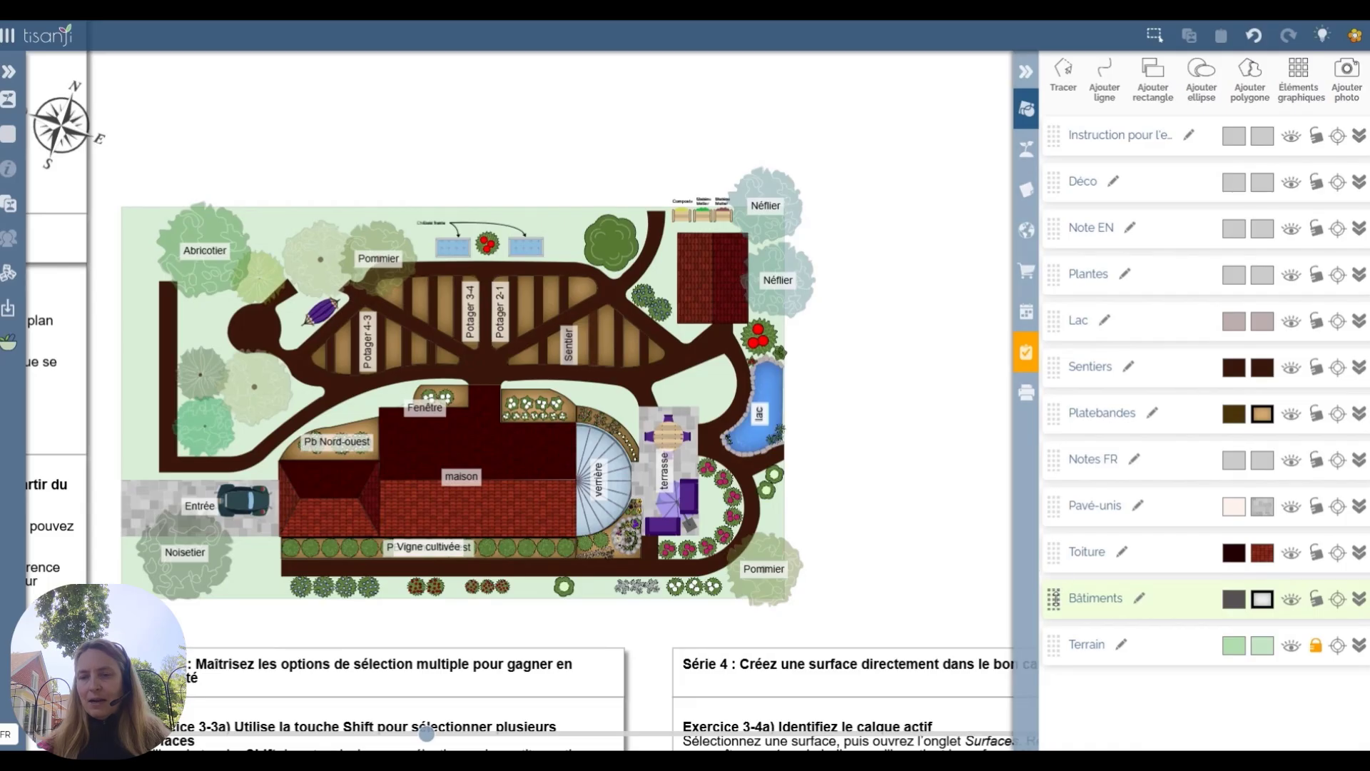
{"action": "left_click_drag", "start_coordinate": [1054, 600], "coordinate": [1054, 552]}
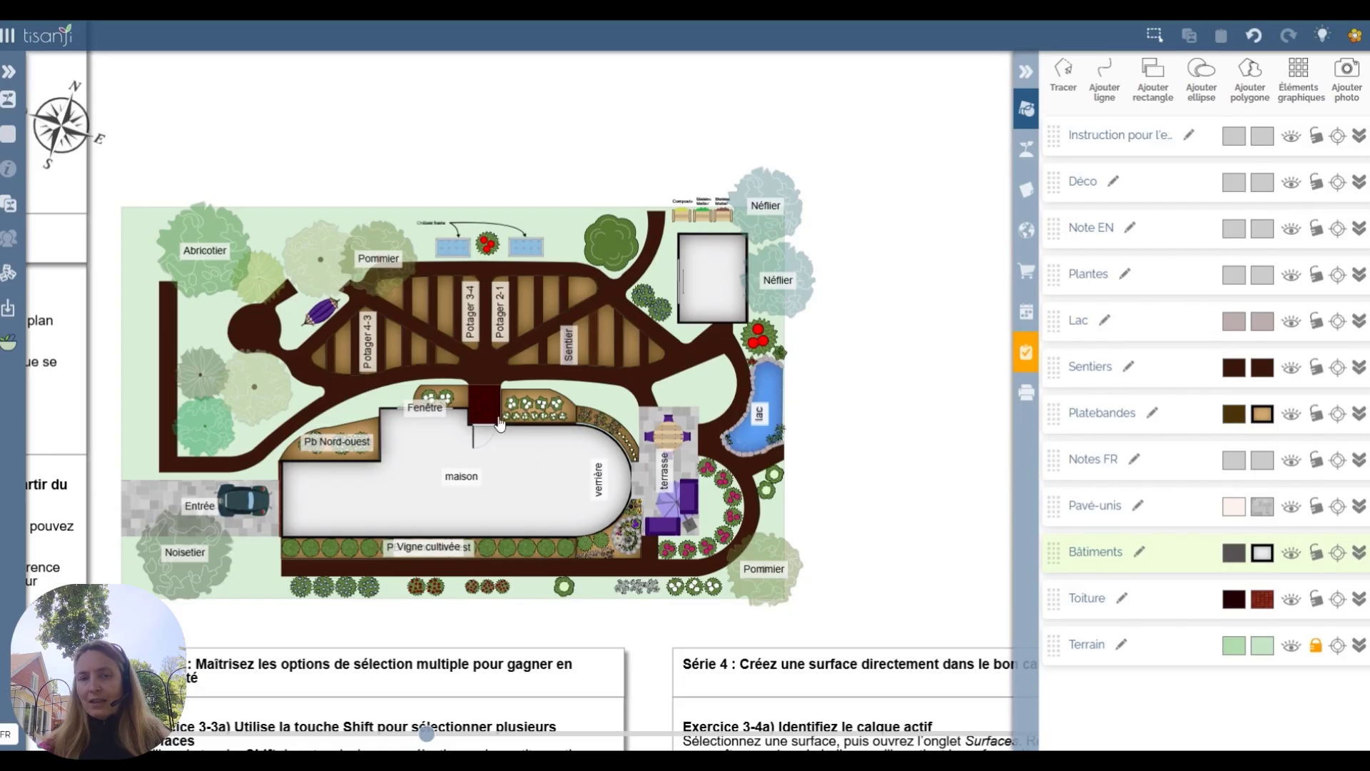
Select the maison surface from the Bâtiments layer, open its properties to examine its colour and texture, and deselect it
{"action": "left_click", "coordinate": [1359, 552]}
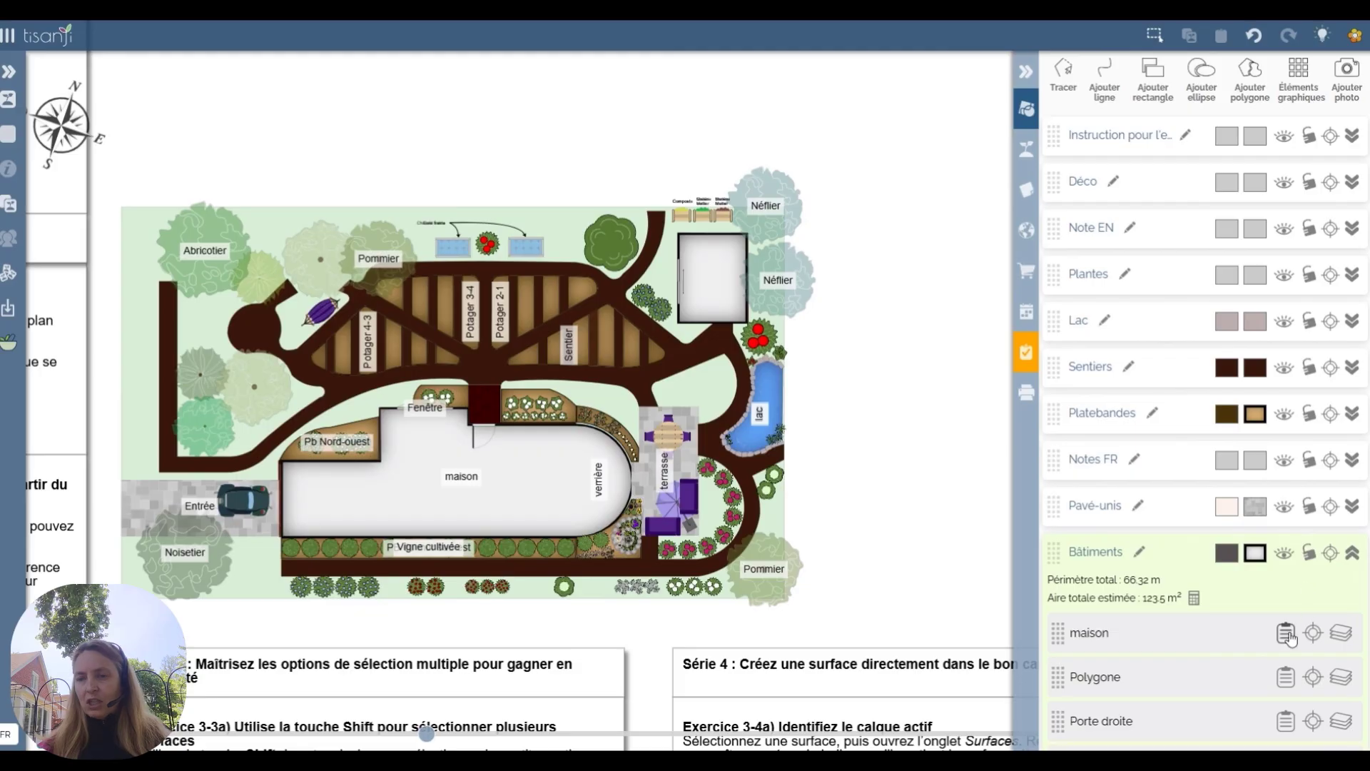
{"action": "left_click", "coordinate": [1314, 634]}
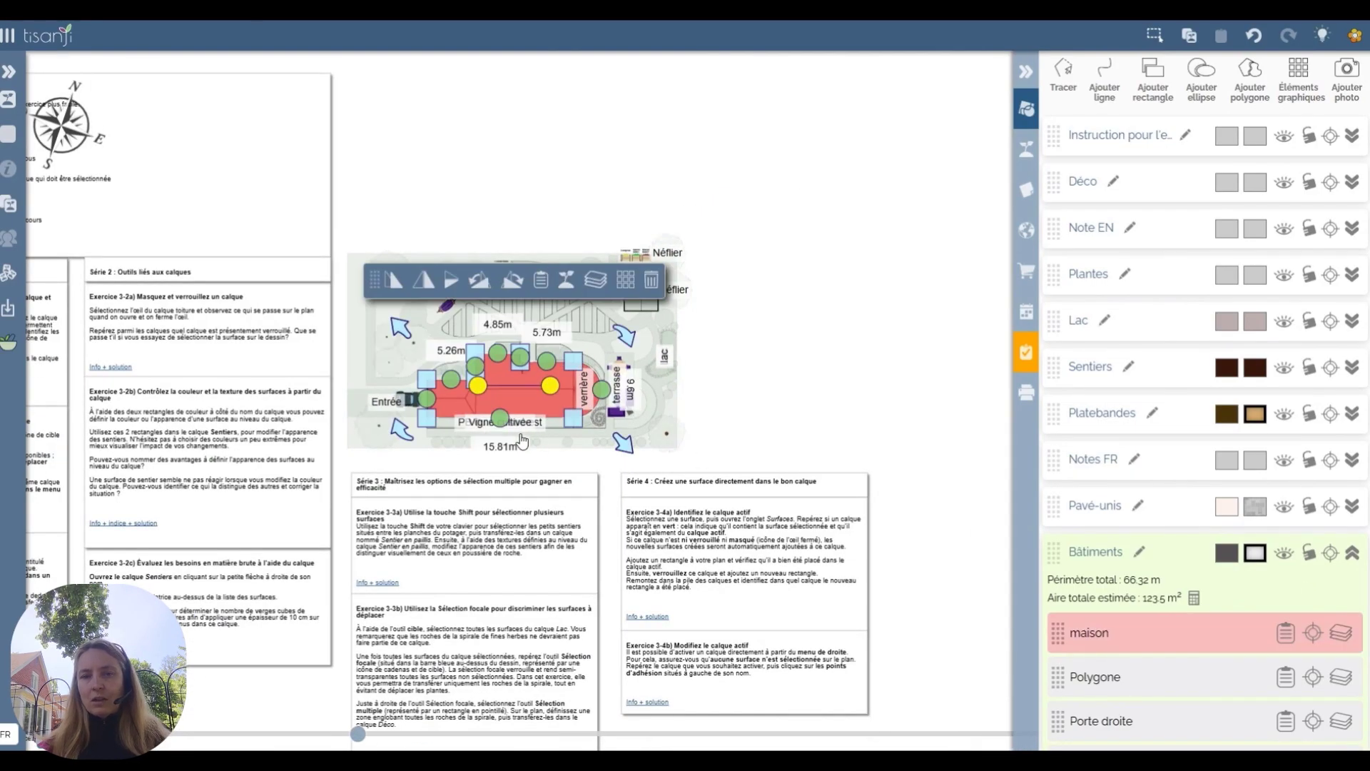
{"action": "left_click", "coordinate": [542, 282]}
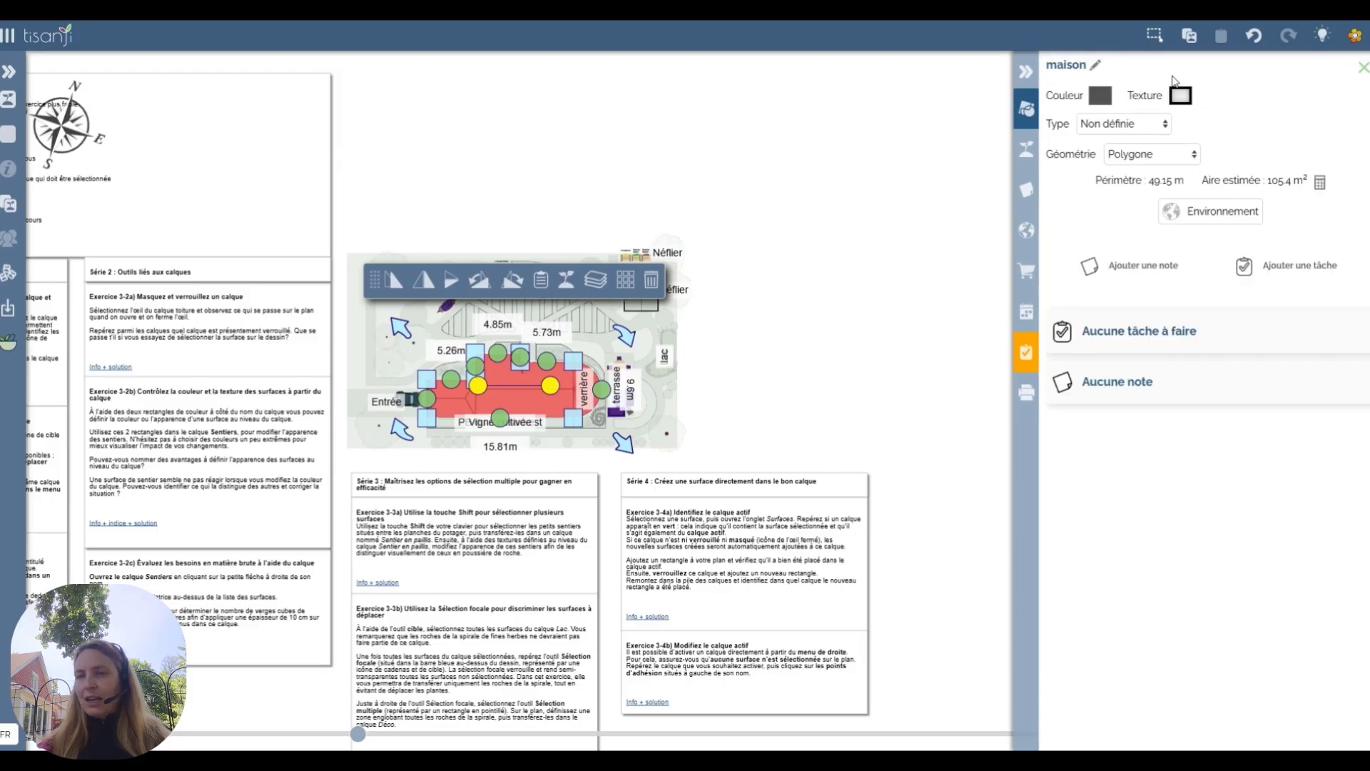
{"action": "left_click", "coordinate": [924, 198]}
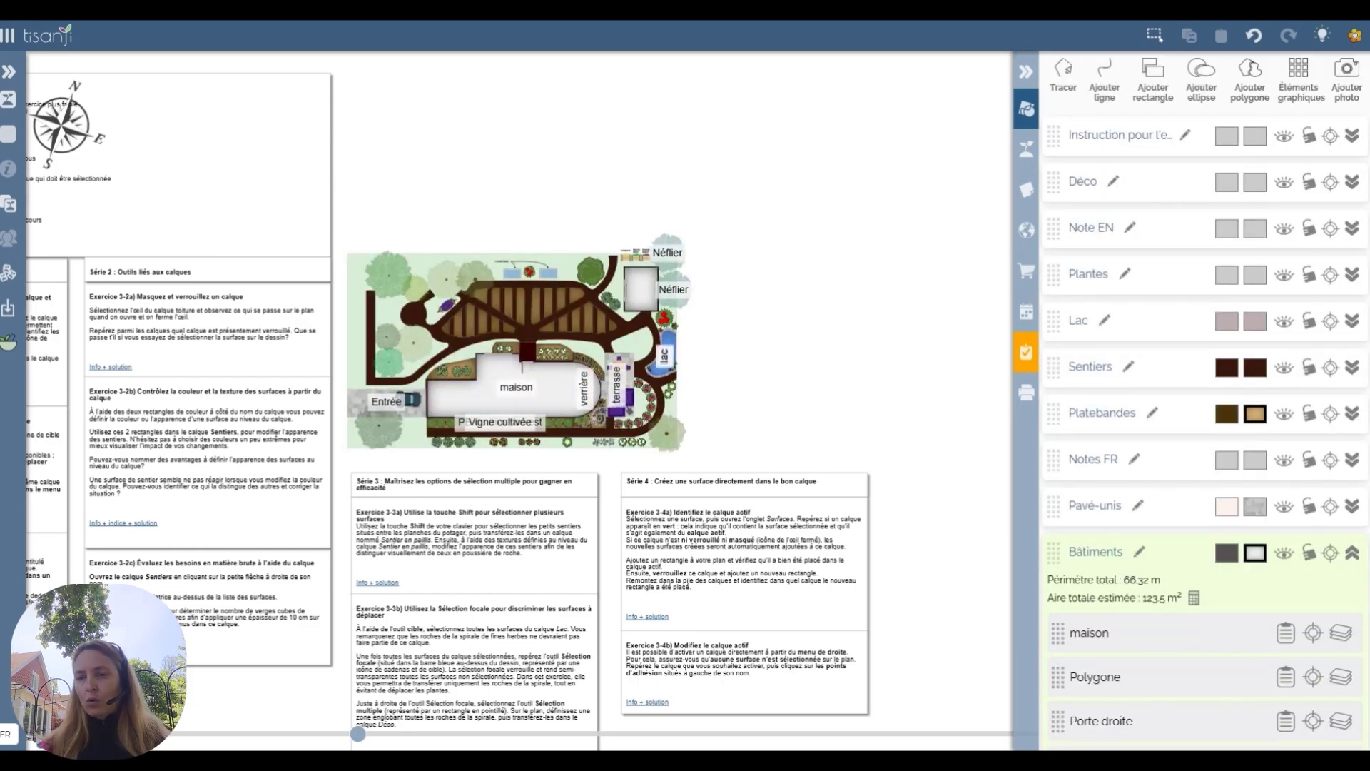
Move the Bâtiments layer back to its original place between Toiture and Terrain
{"action": "scroll", "coordinate": [1127, 570], "scroll_direction": "down", "scroll_amount": 5}
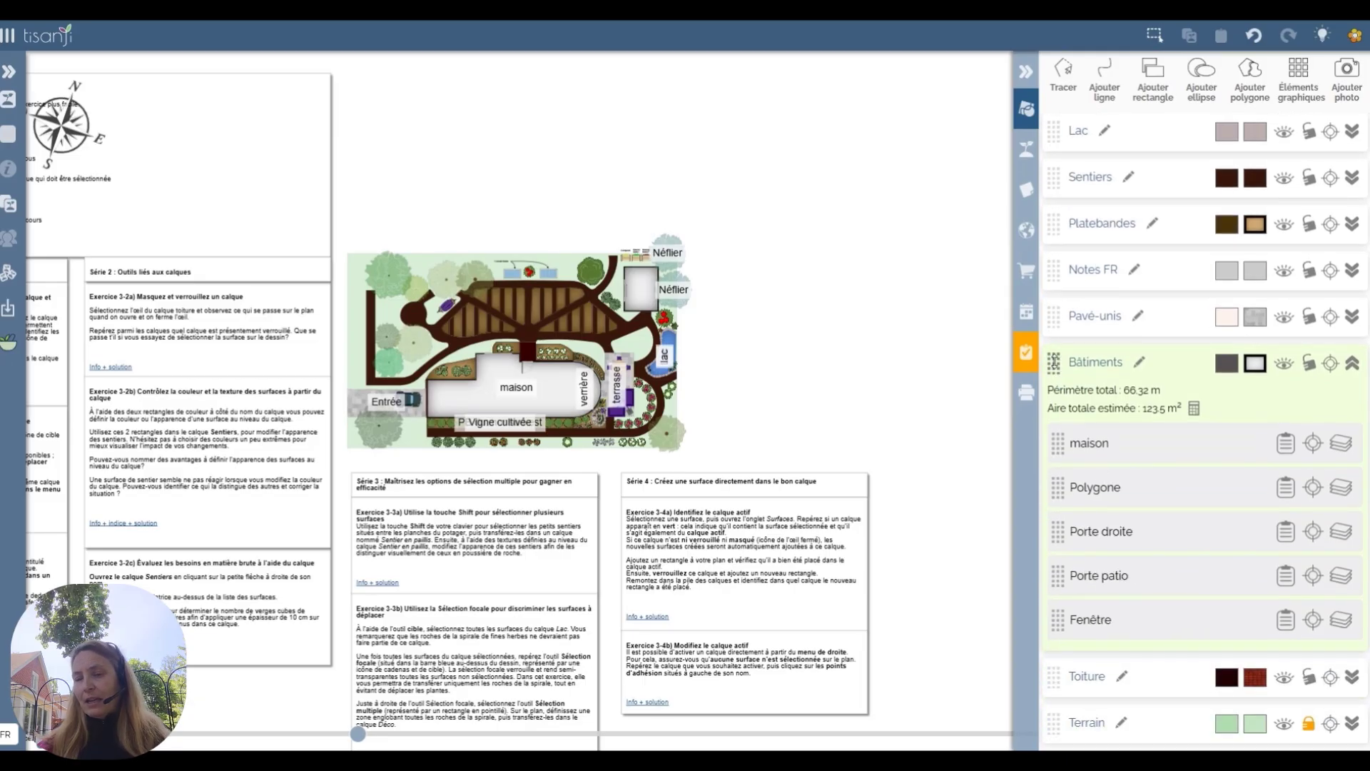
{"action": "left_click_drag", "start_coordinate": [1054, 362], "coordinate": [1066, 628]}
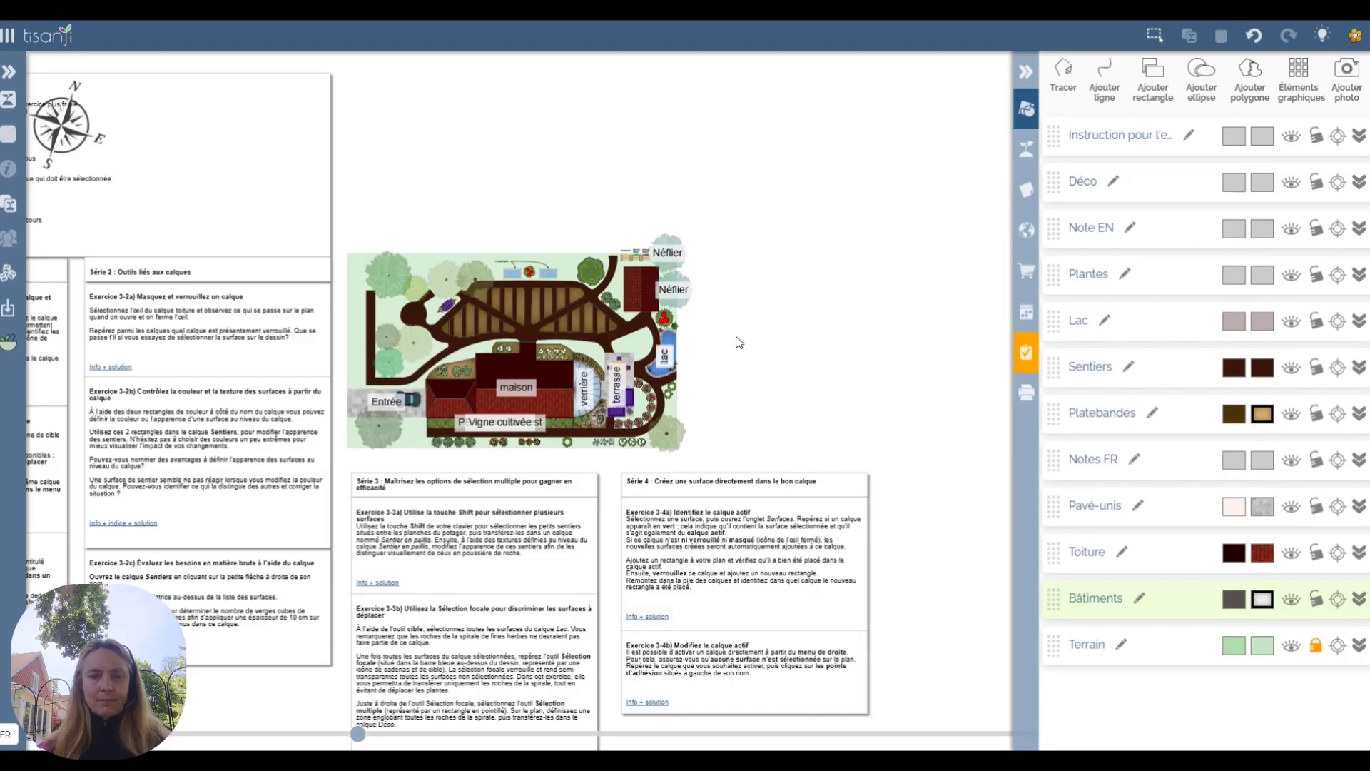
Read the exercise 3-1e instruction, locate the terrace on the plan, and expand the Déco layer to list its surfaces
{"action": "left_click_drag", "start_coordinate": [207, 692], "coordinate": [664, 366]}
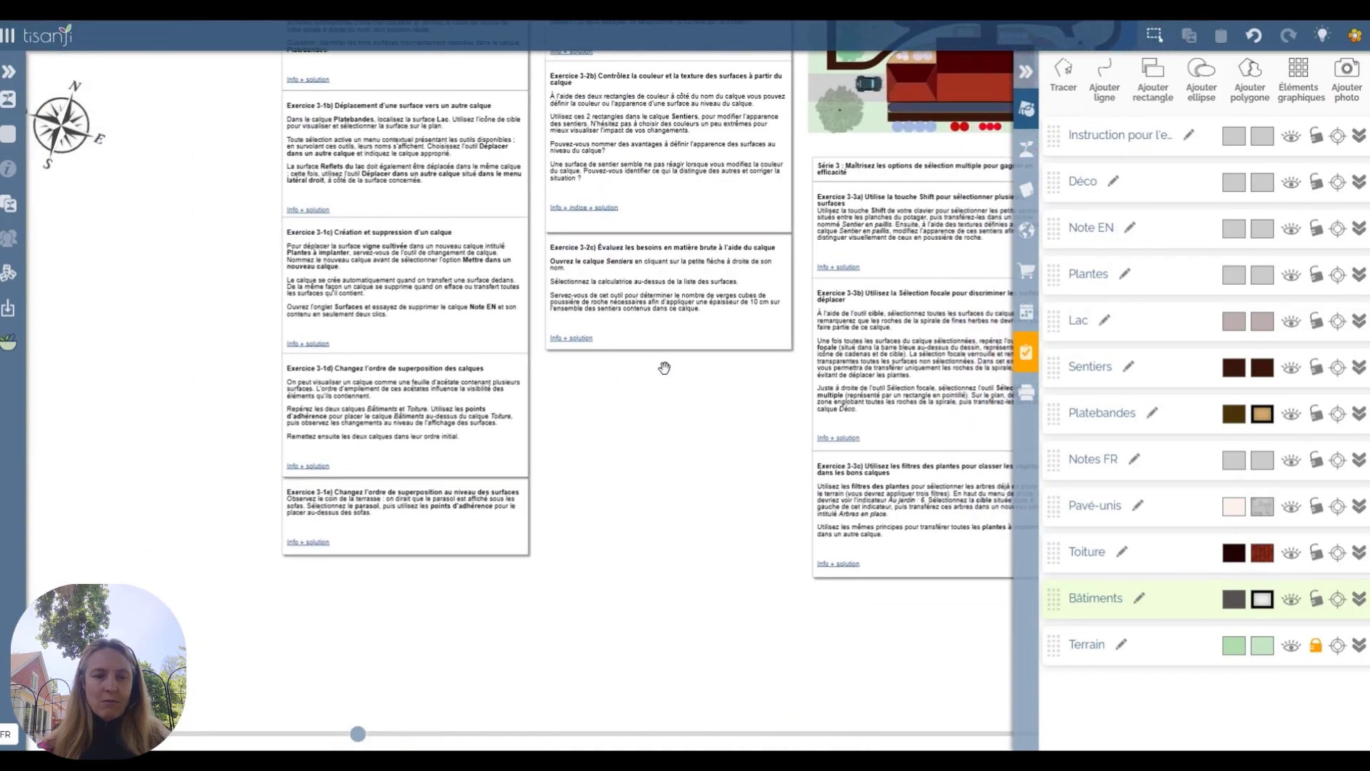
{"action": "left_click_drag", "start_coordinate": [358, 735], "coordinate": [390, 735]}
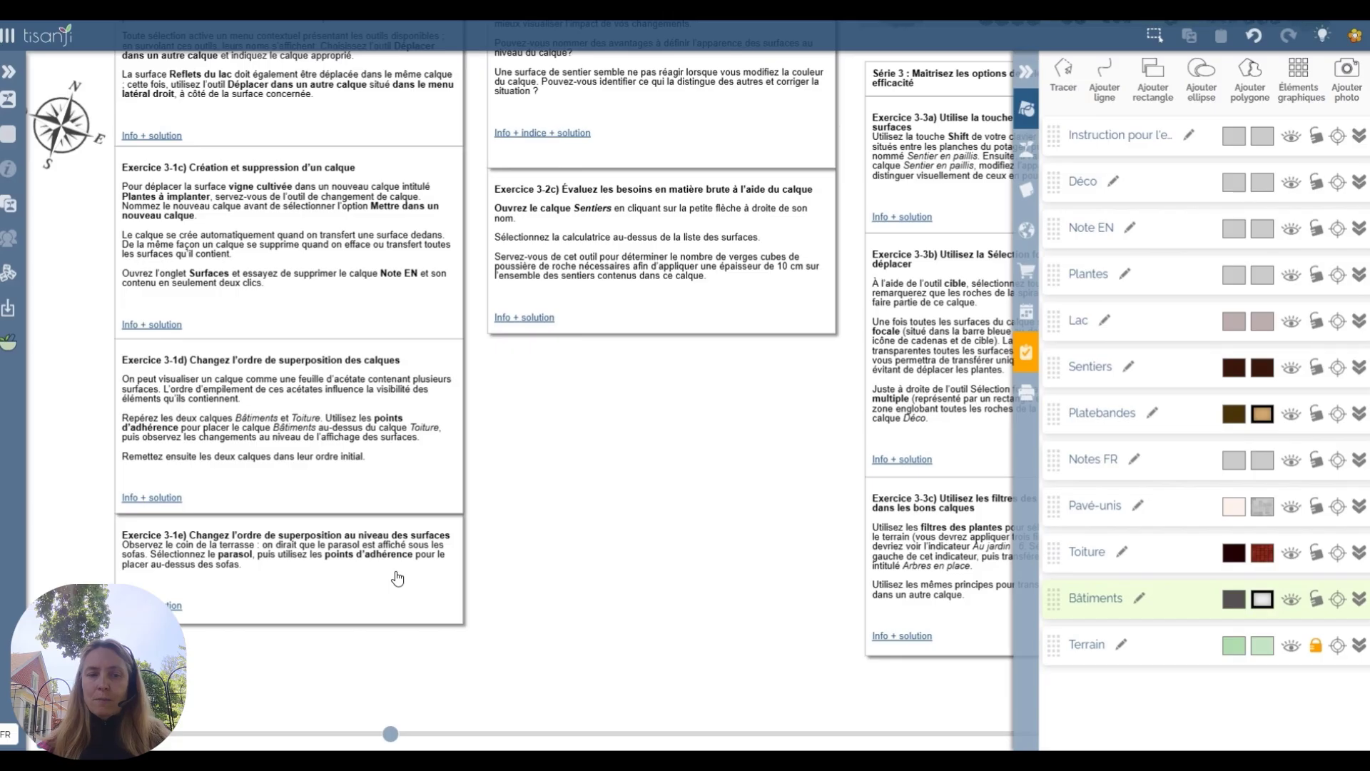
{"action": "left_click_drag", "start_coordinate": [752, 428], "coordinate": [255, 568]}
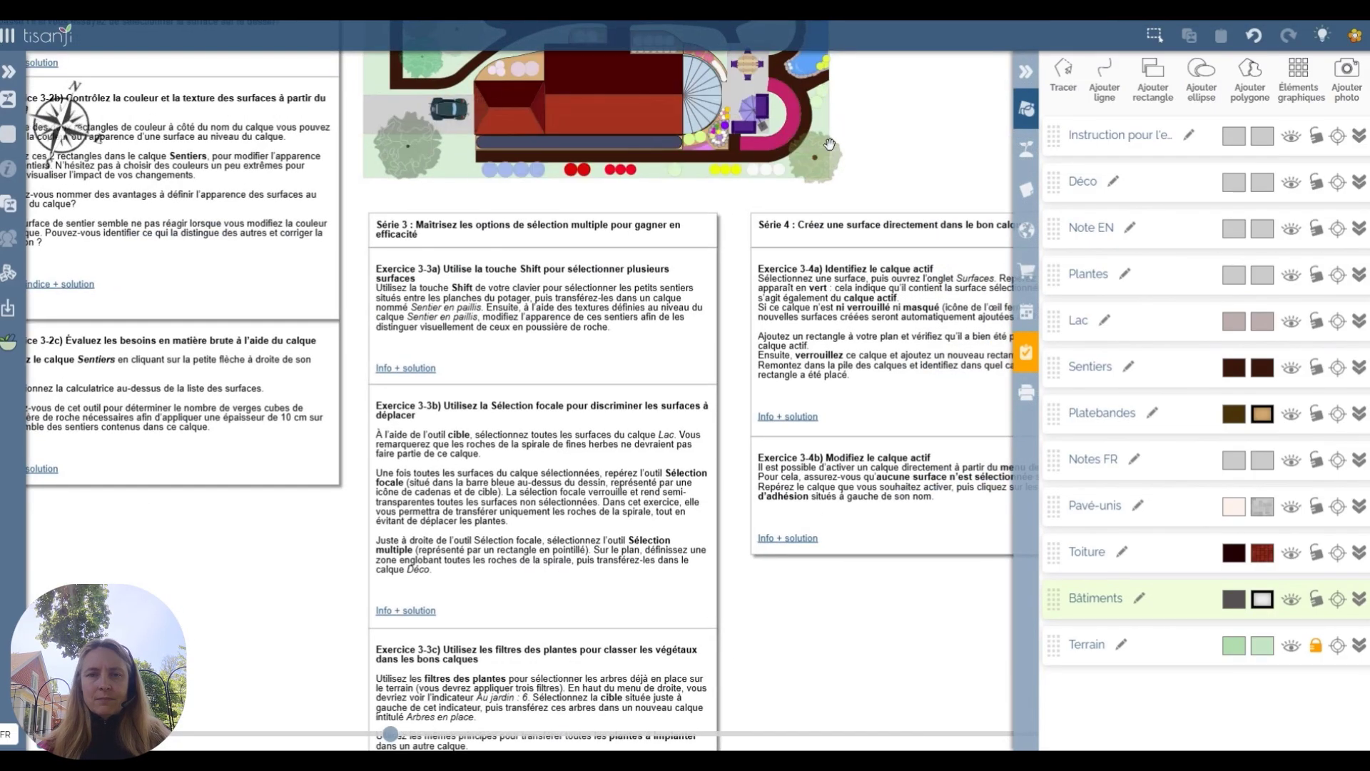
{"action": "left_click_drag", "start_coordinate": [866, 117], "coordinate": [658, 323]}
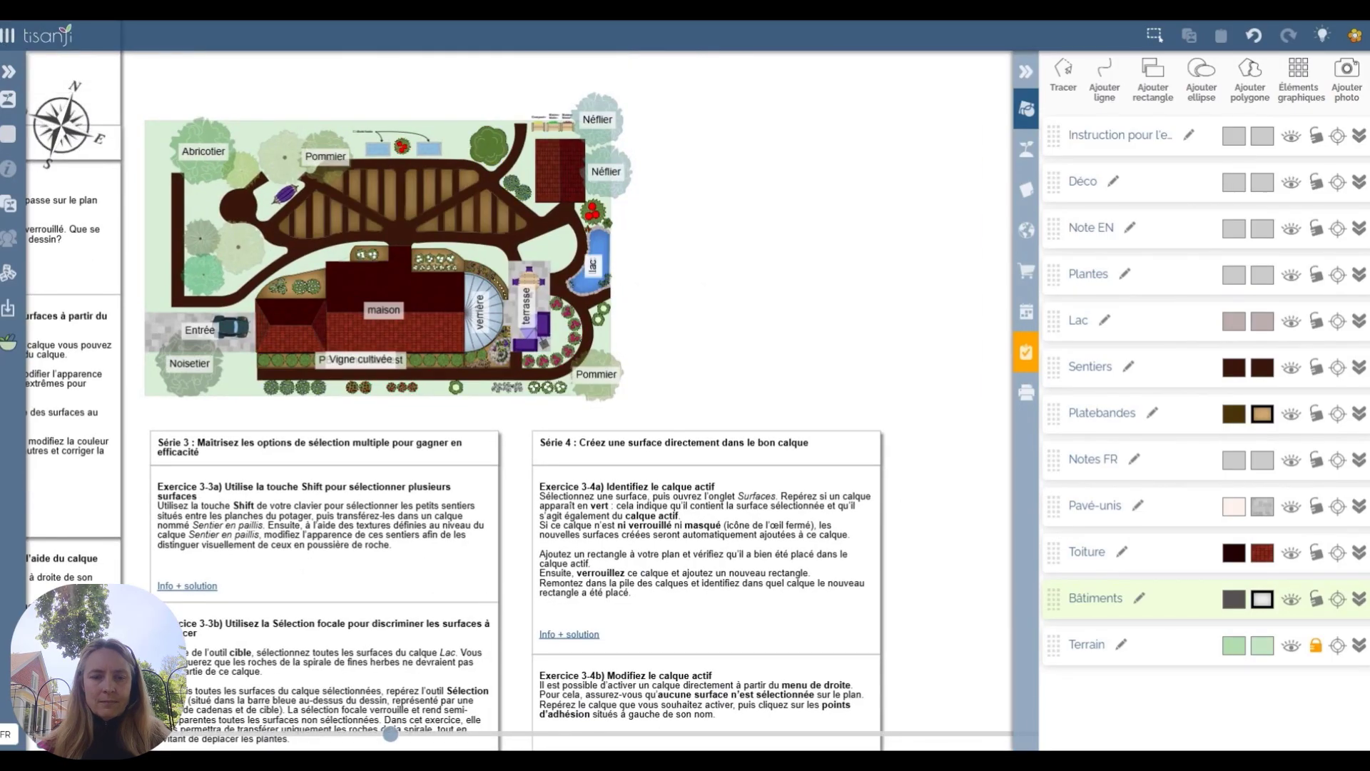
{"action": "left_click_drag", "start_coordinate": [391, 734], "coordinate": [467, 723]}
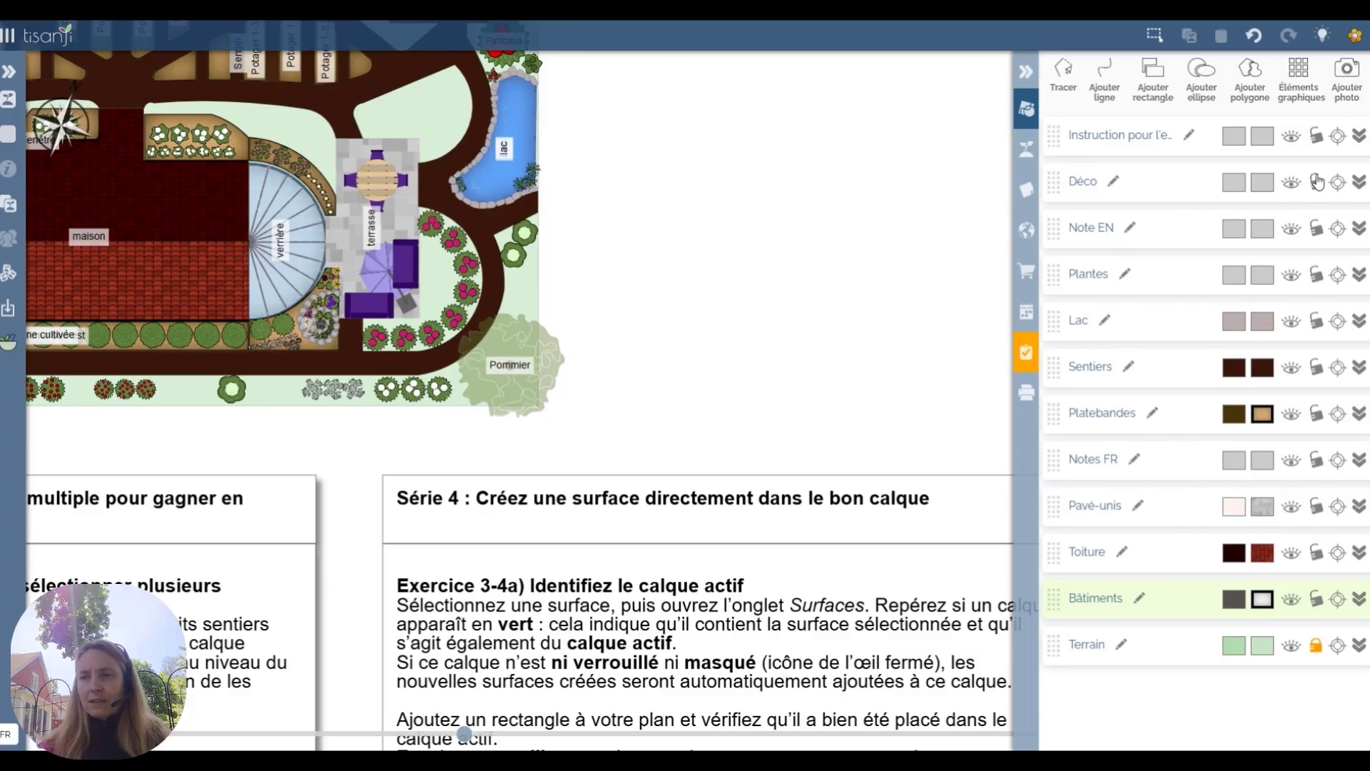
{"action": "left_click", "coordinate": [1359, 183]}
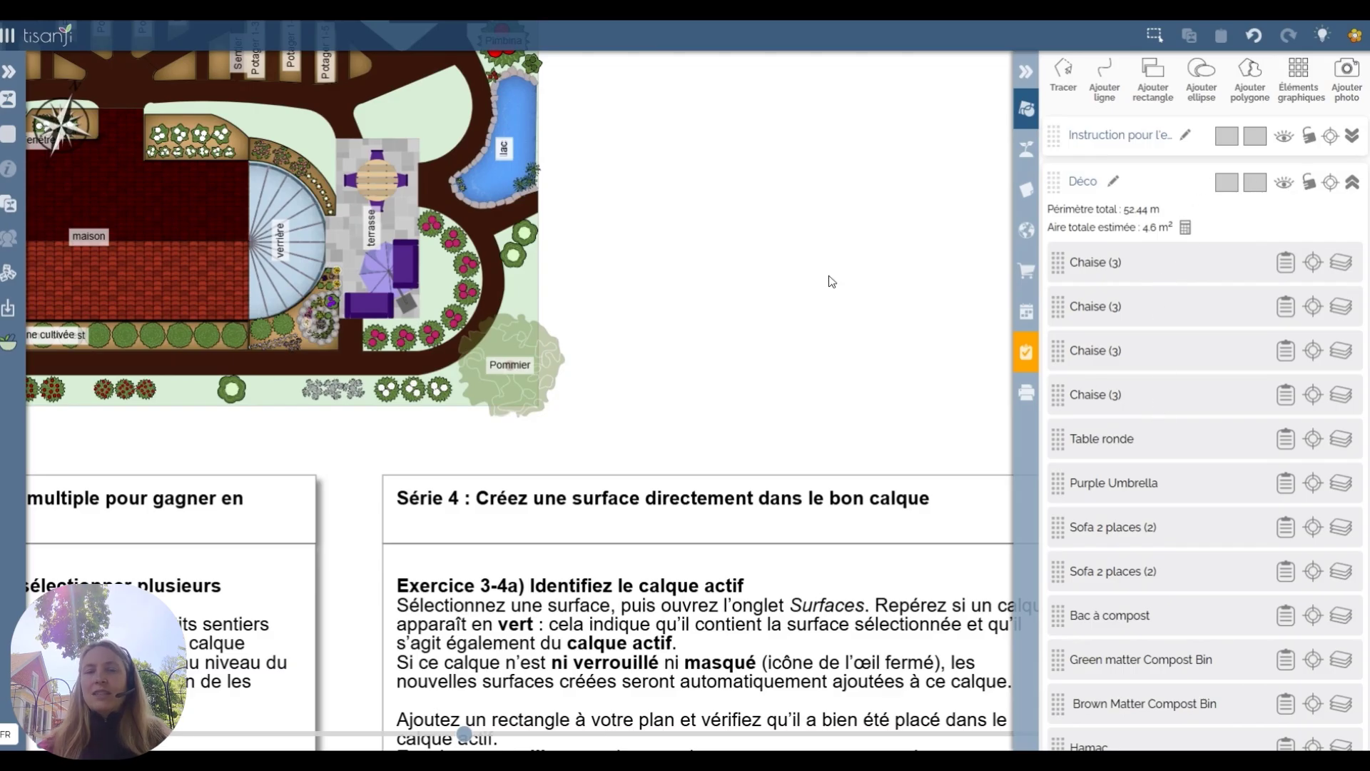
Select the purple umbrella on the terrace, move it above both sofas in the Déco layer's surface order, and deselect it
{"action": "scroll", "coordinate": [730, 264], "scroll_direction": "down", "scroll_amount": 5}
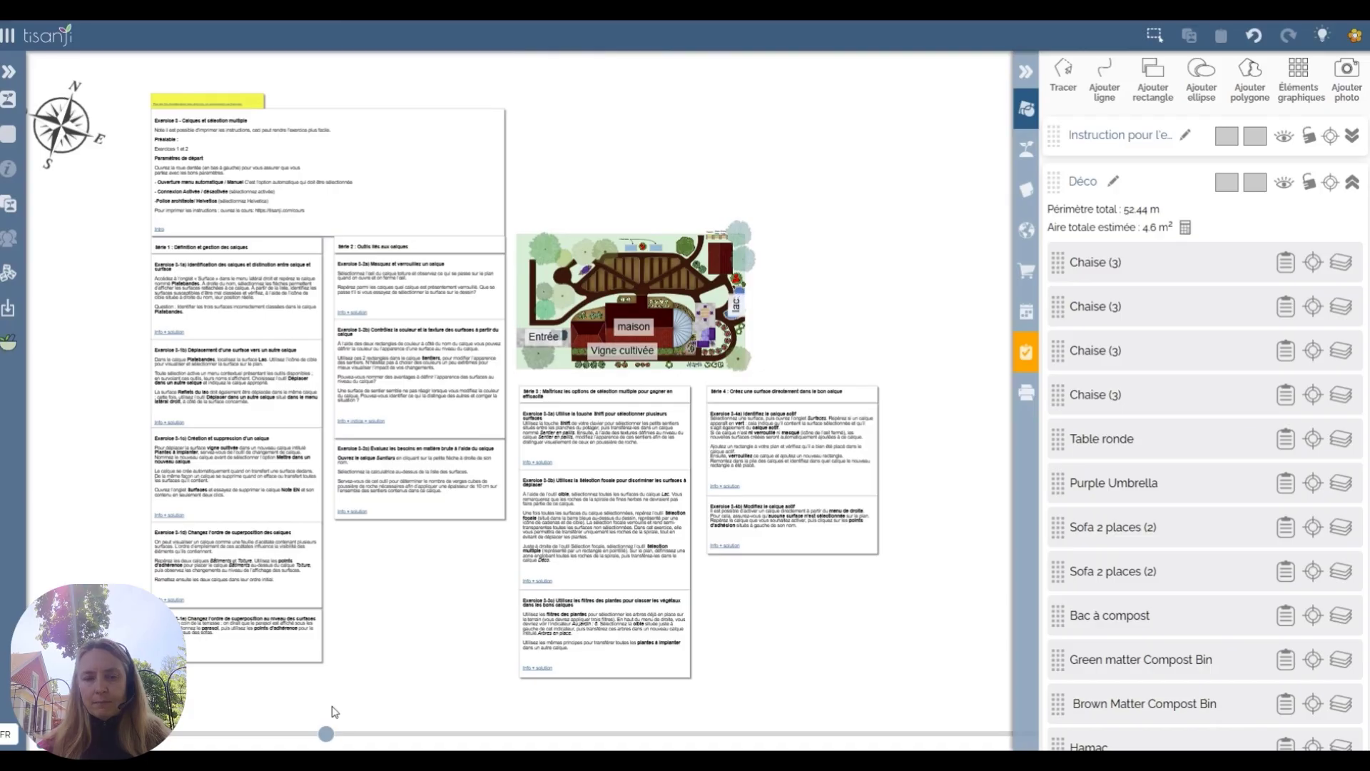
{"action": "left_click_drag", "start_coordinate": [325, 735], "coordinate": [546, 732]}
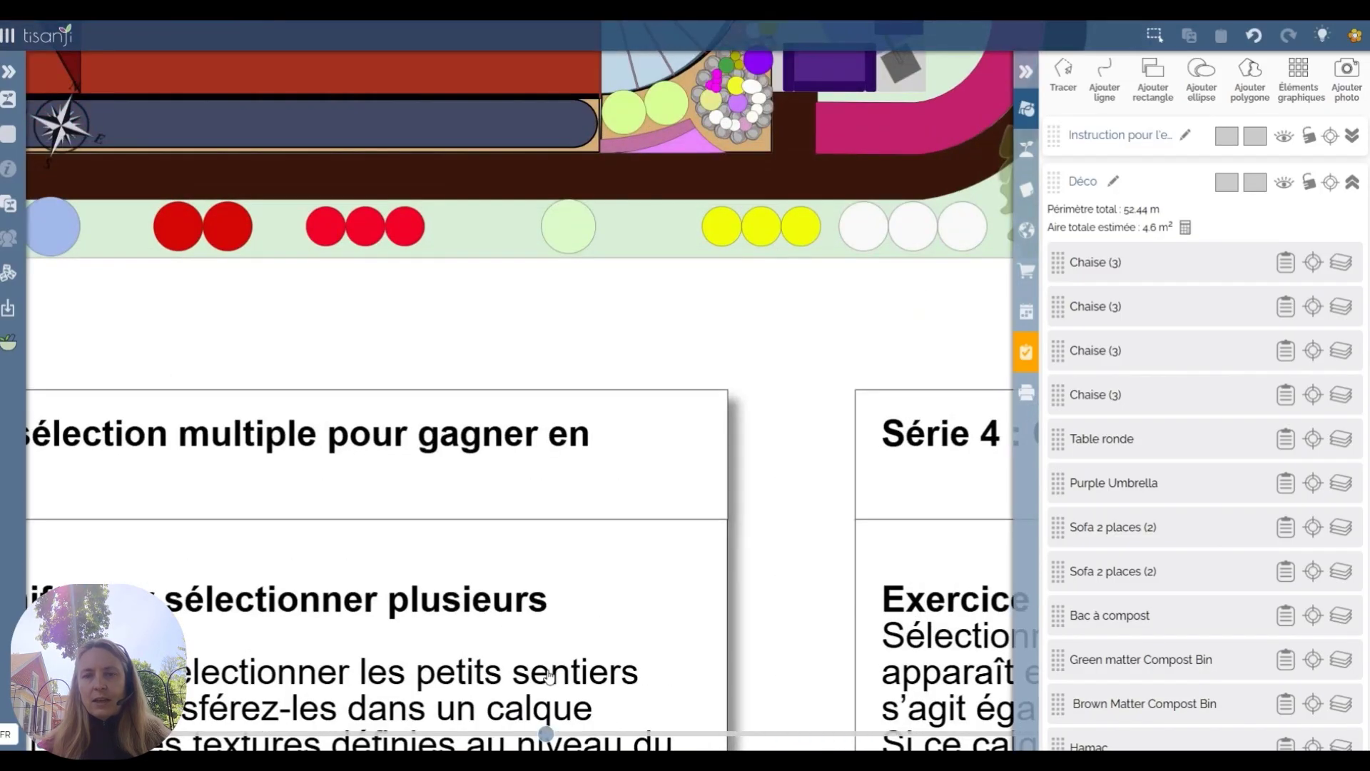
{"action": "left_click_drag", "start_coordinate": [910, 322], "coordinate": [731, 437]}
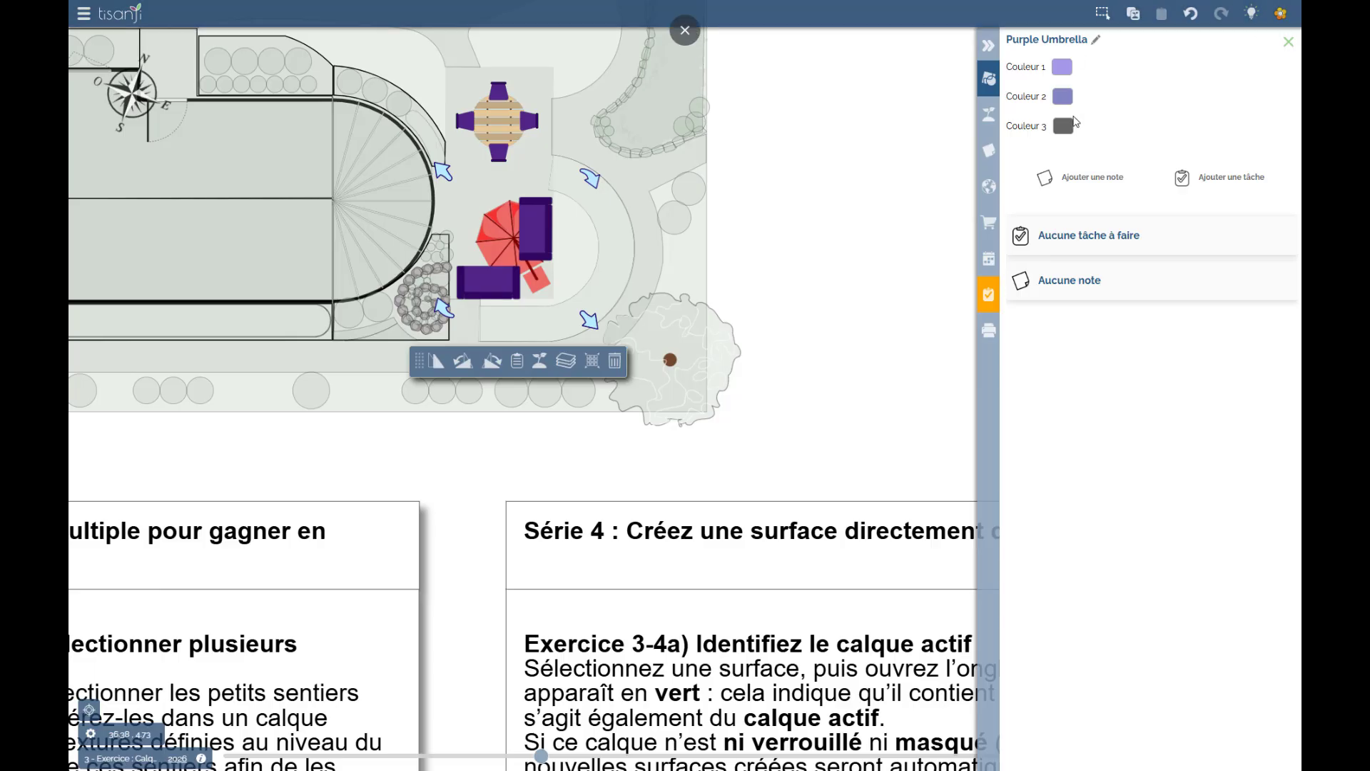
{"action": "left_click", "coordinate": [989, 79]}
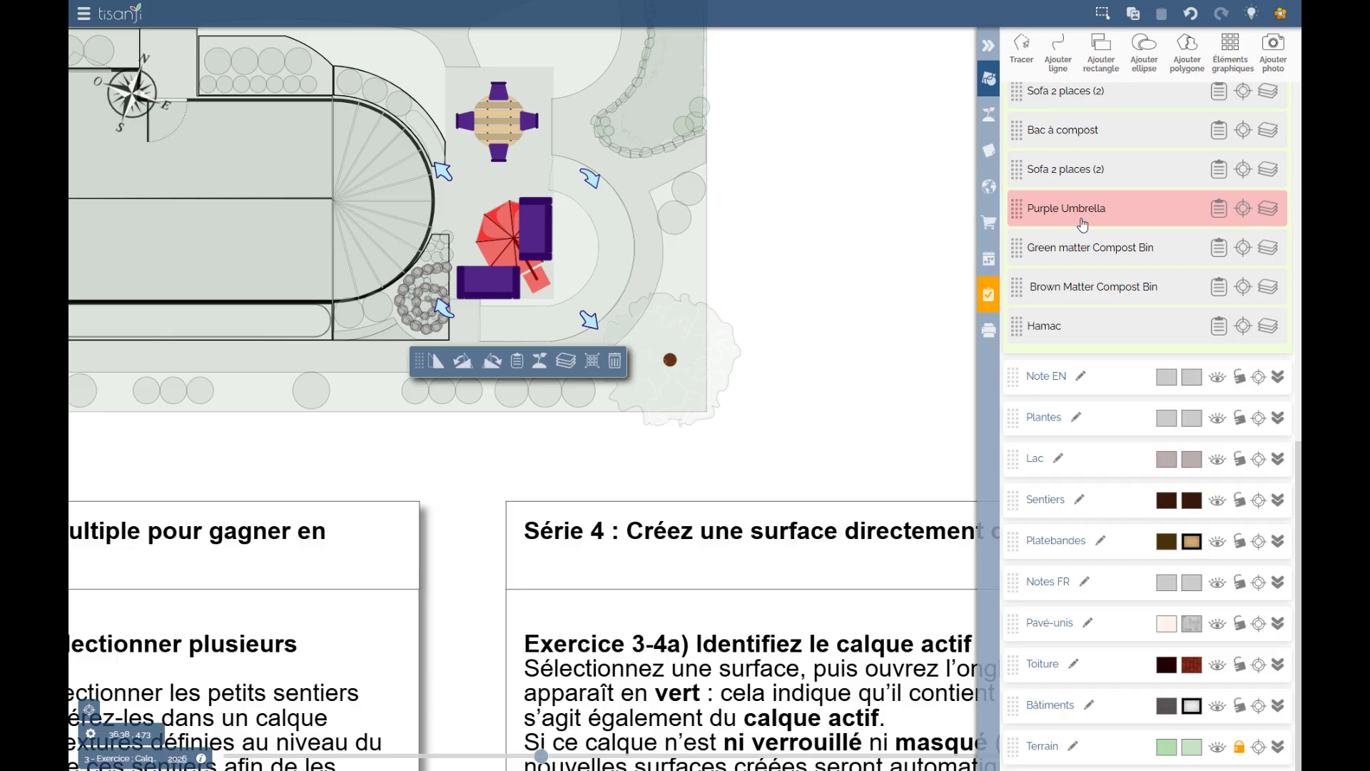
{"action": "scroll", "coordinate": [1102, 277], "scroll_direction": "up", "scroll_amount": 3}
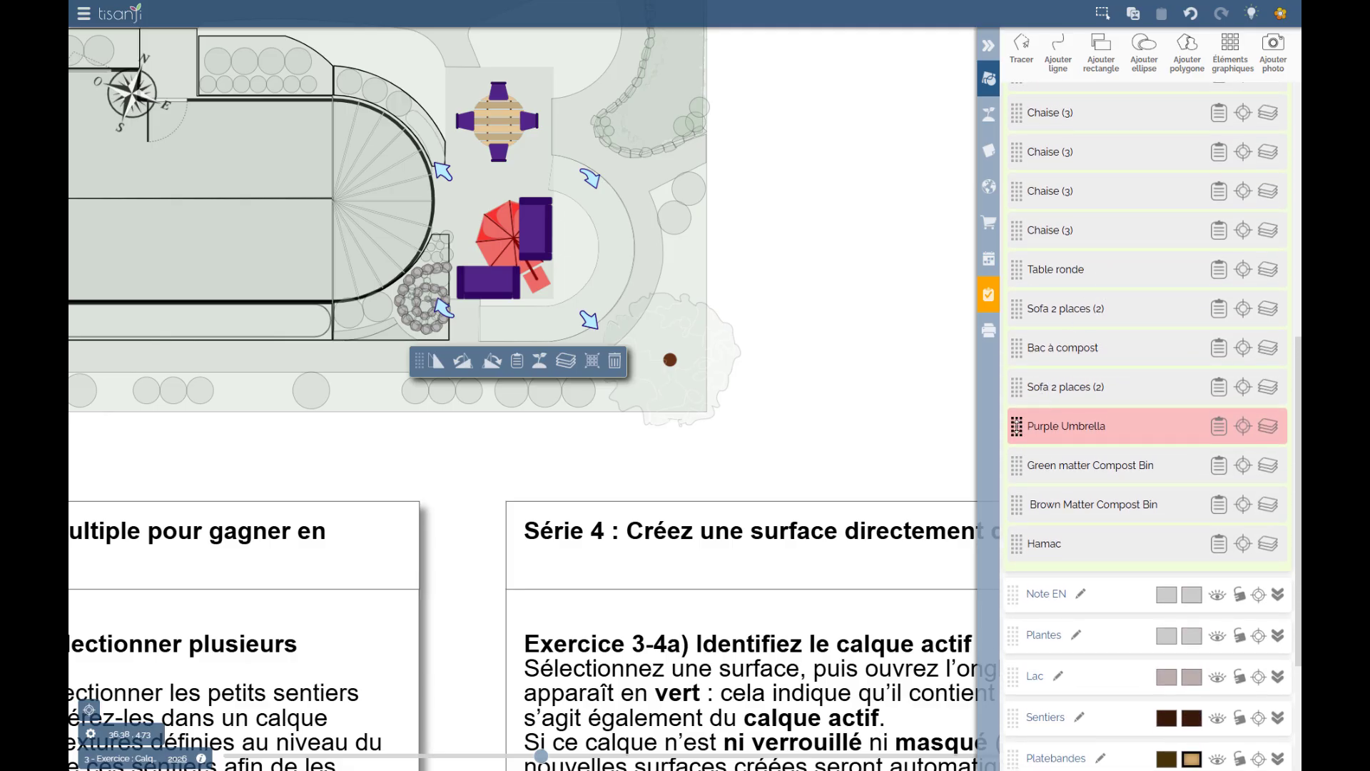
{"action": "left_click_drag", "start_coordinate": [1018, 421], "coordinate": [1021, 327]}
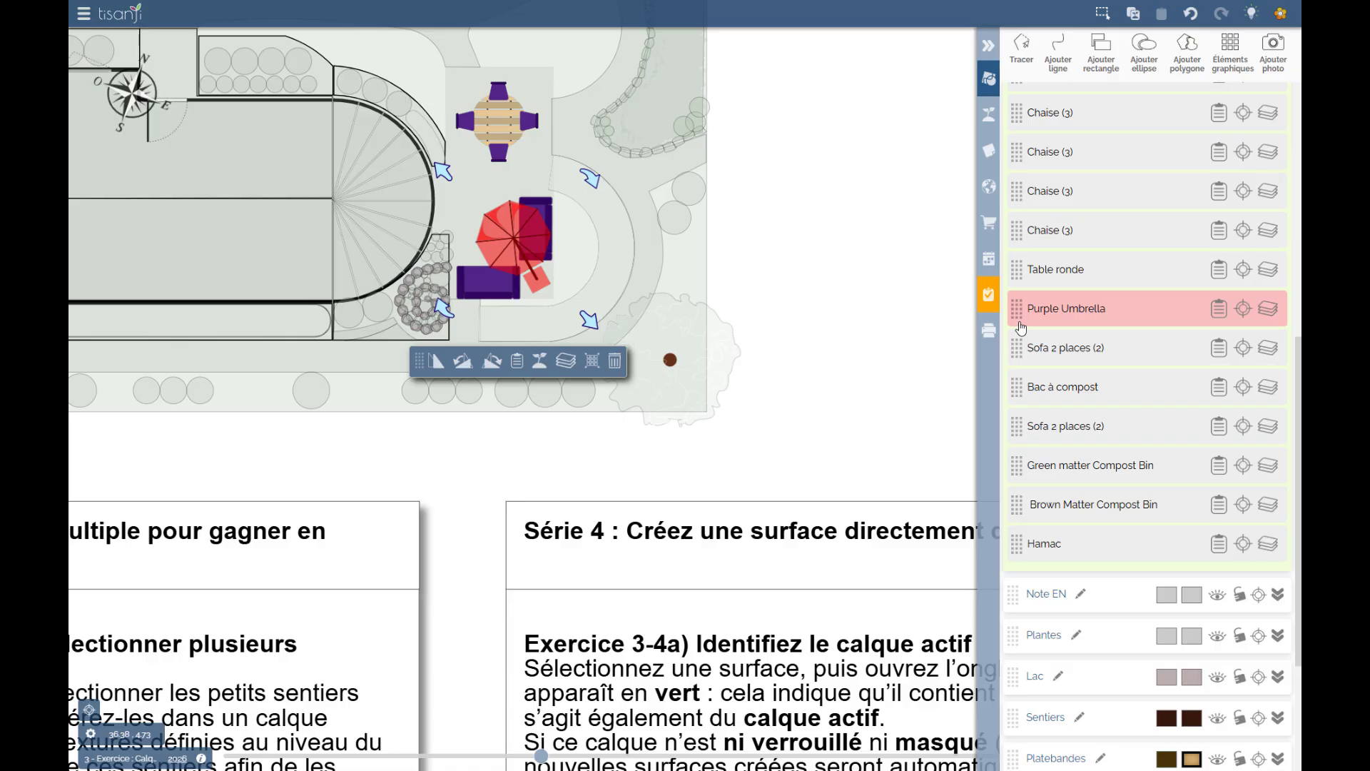
{"action": "left_click", "coordinate": [880, 306]}
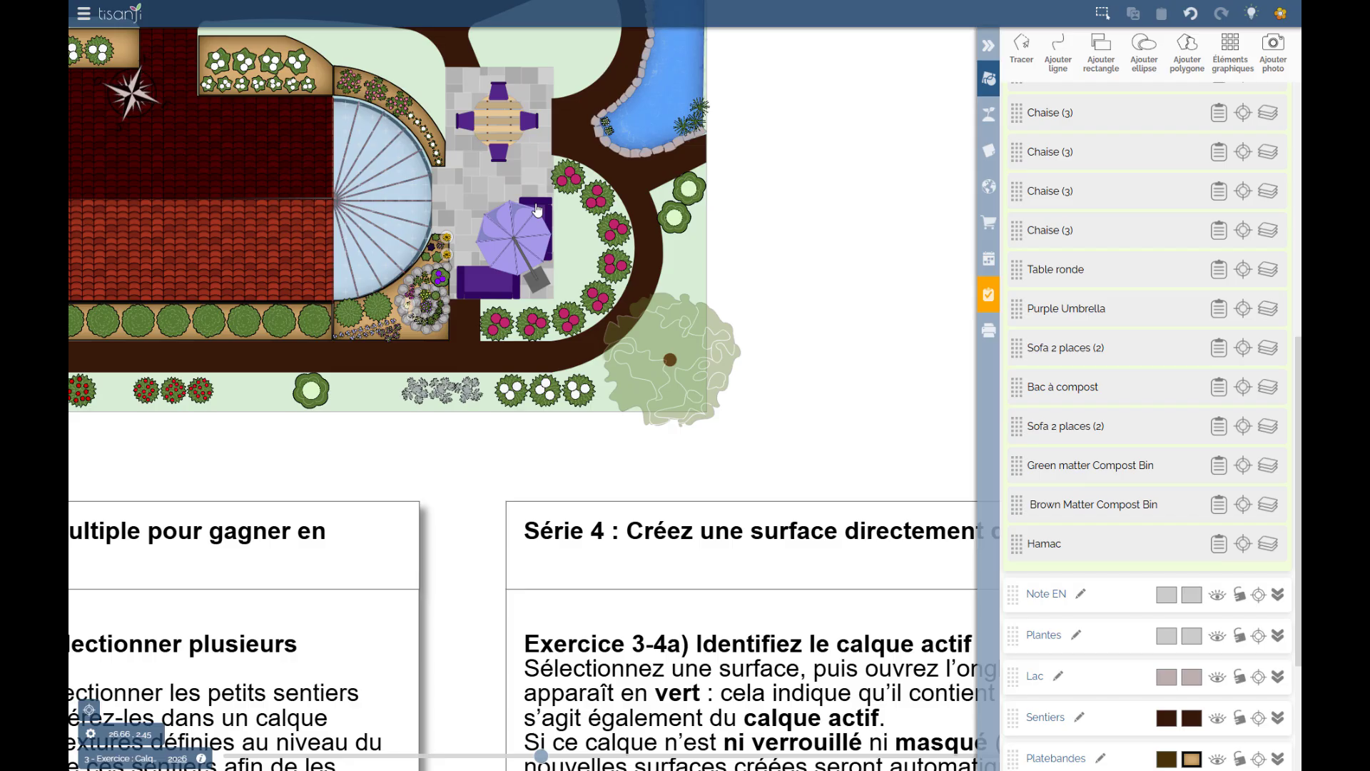
Collapse the Déco layer's surface list and unlock the Terrain layer
{"action": "scroll", "coordinate": [1156, 234], "scroll_direction": "up", "scroll_amount": 4}
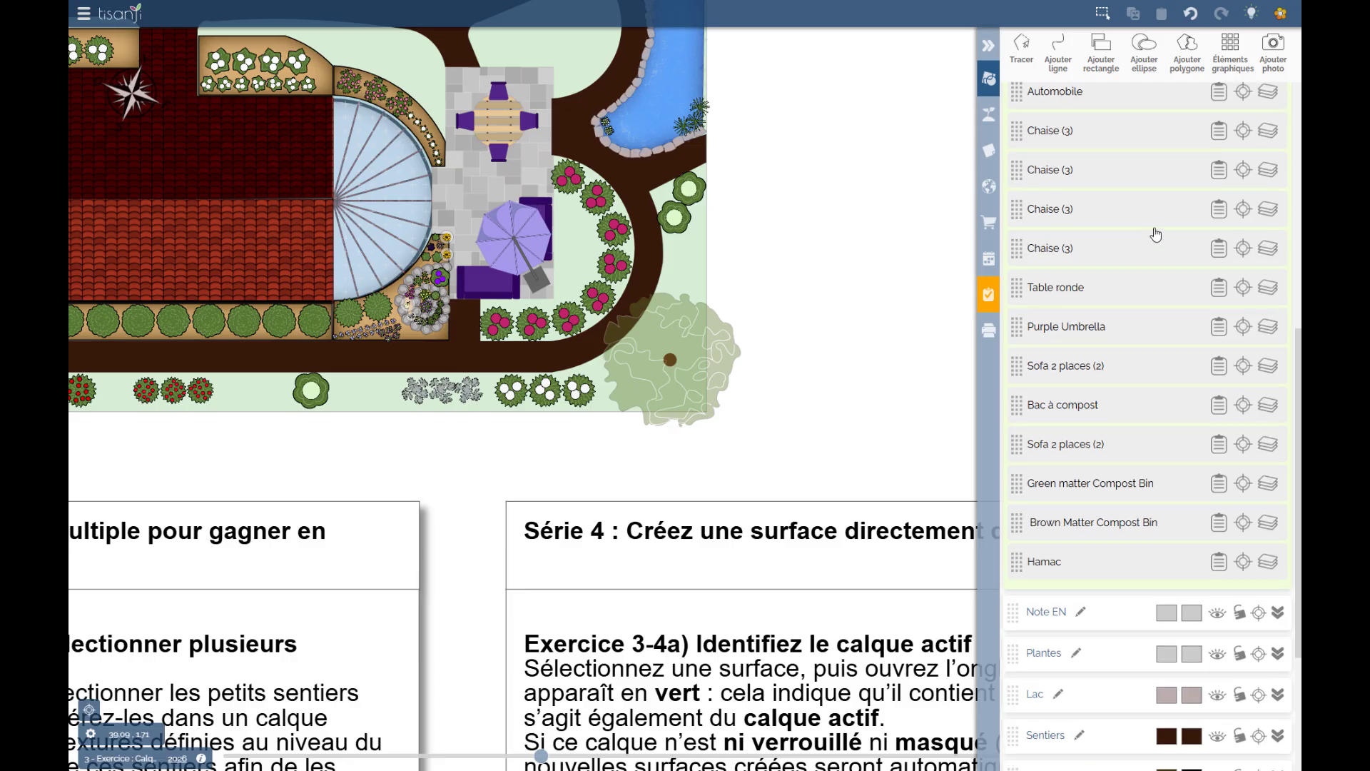
{"action": "scroll", "coordinate": [1156, 234], "scroll_direction": "up", "scroll_amount": 4}
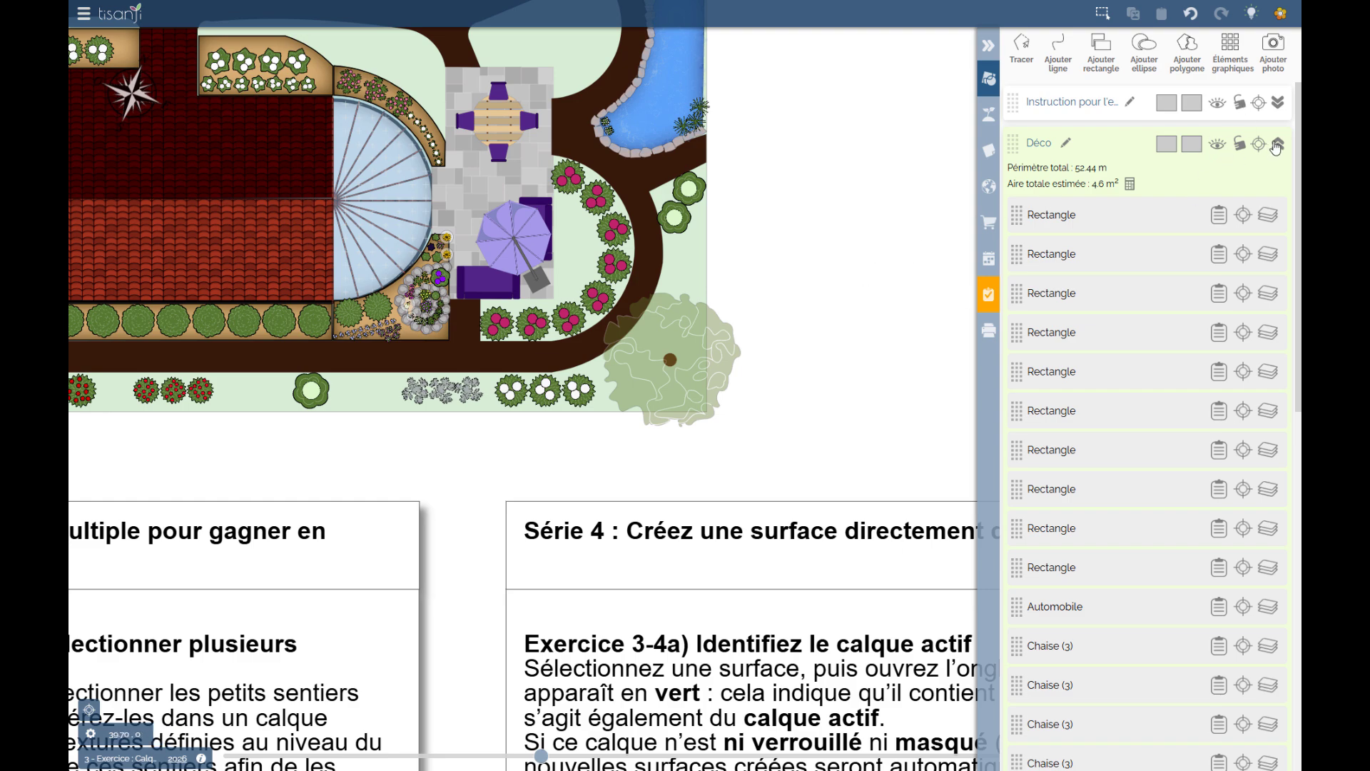
{"action": "left_click", "coordinate": [1278, 145]}
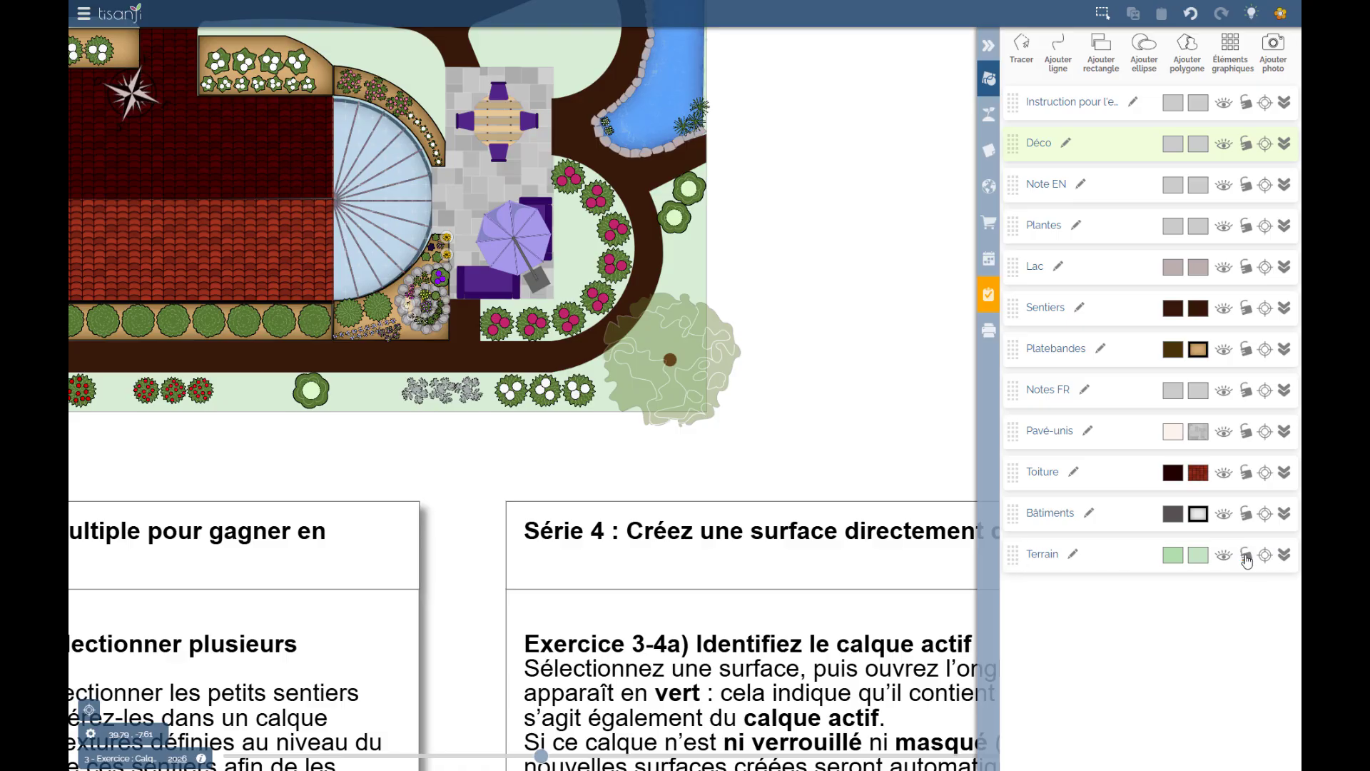
Make Terrain the active layer and set its texture opacity to 100
{"action": "left_click", "coordinate": [1013, 555]}
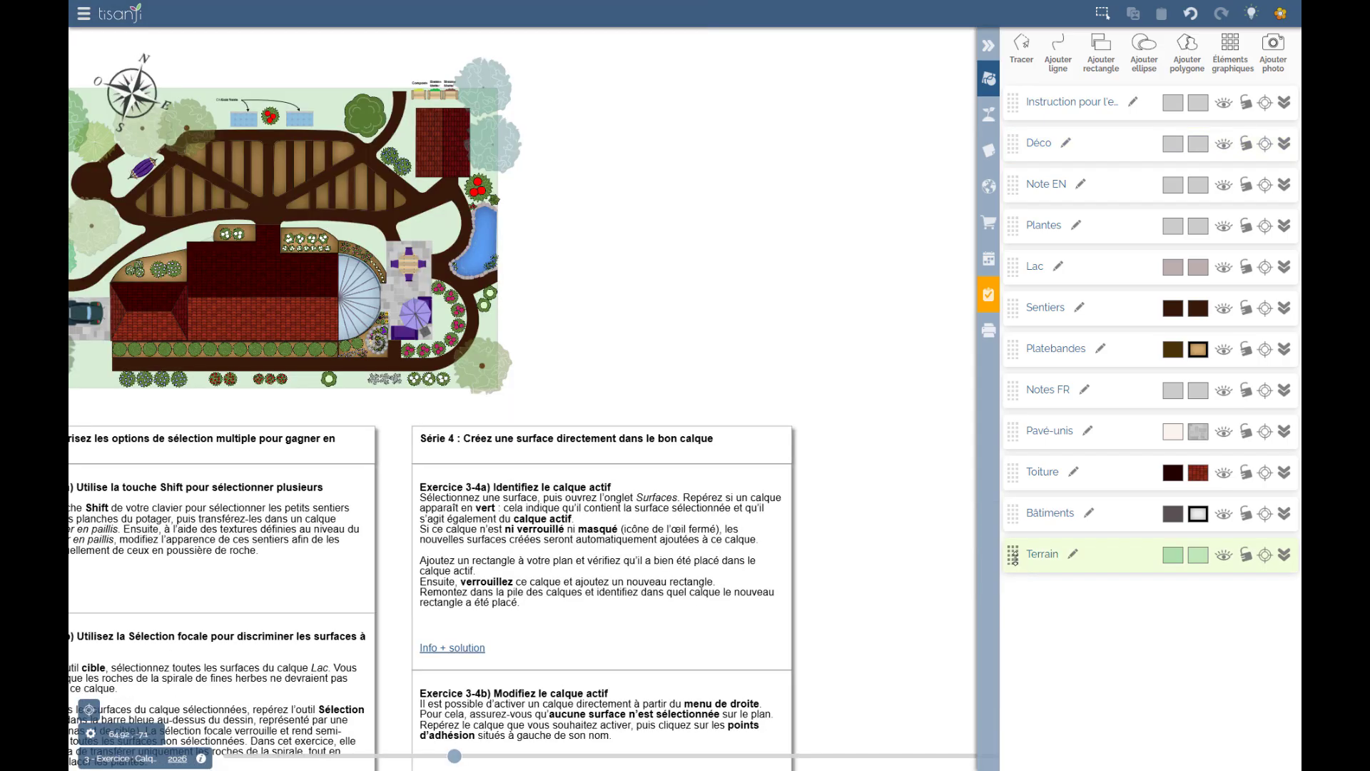
{"action": "left_click", "coordinate": [1199, 556]}
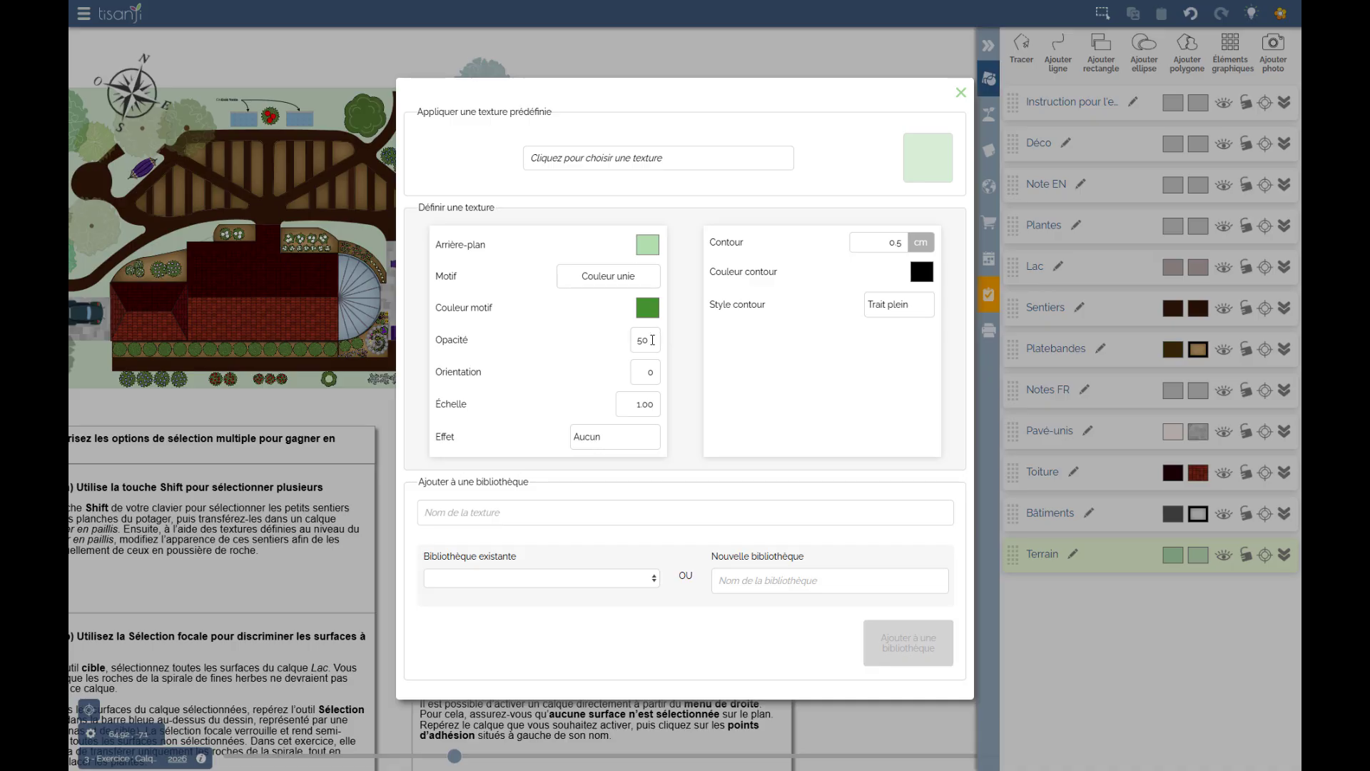
{"action": "left_click_drag", "start_coordinate": [652, 340], "coordinate": [635, 342]}
{"action": "type", "text": "100"}
{"action": "left_click", "coordinate": [961, 93]}
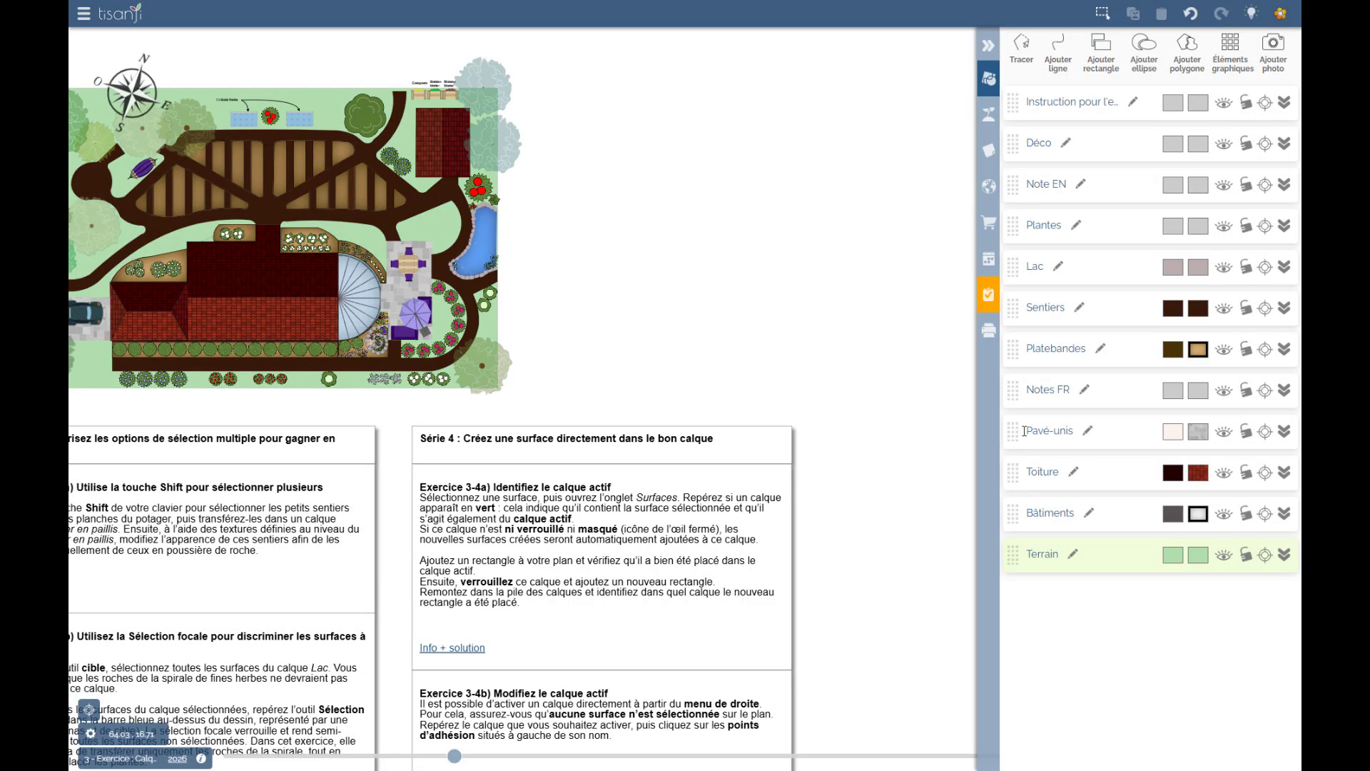
Select the Terrain layer's surface, move the layer above Toiture and below Pavé-unis in the layer order, and deselect the surface
{"action": "left_click", "coordinate": [1265, 559]}
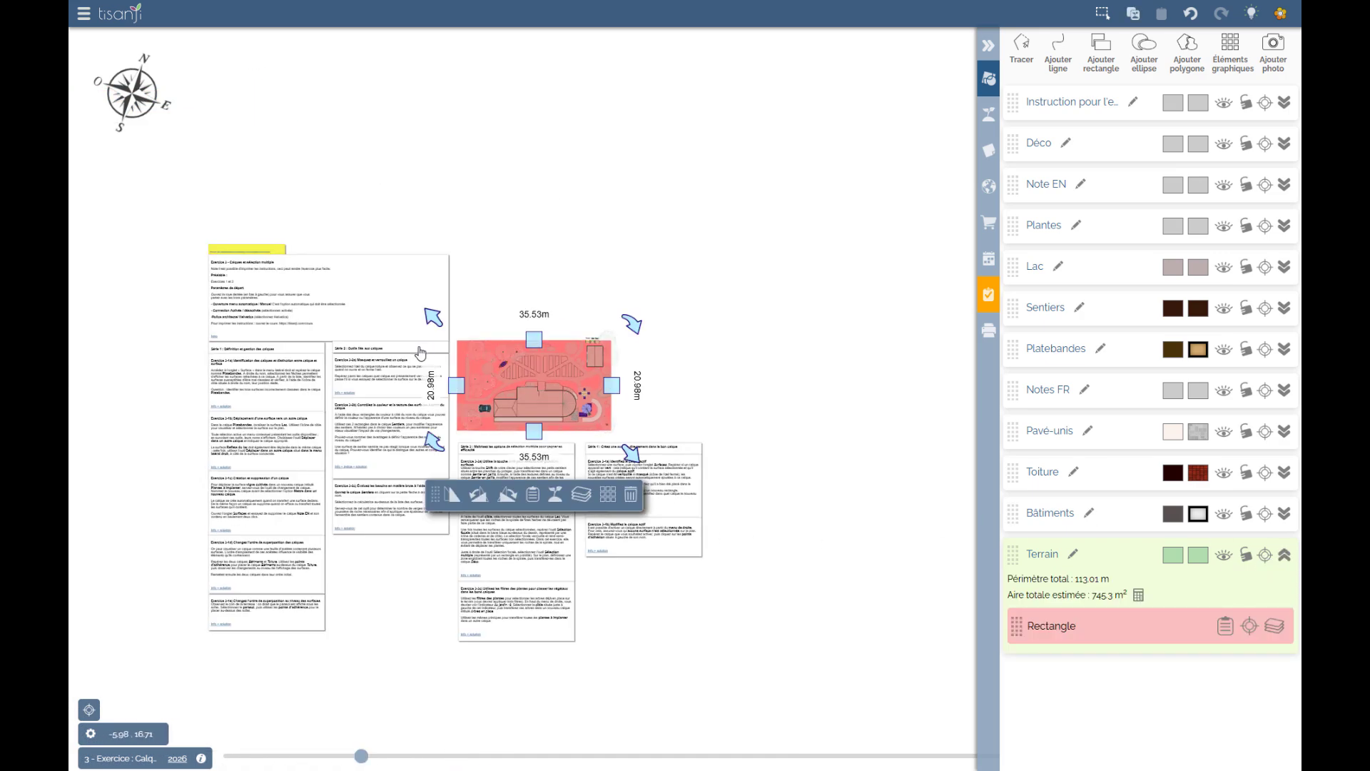
{"action": "left_click", "coordinate": [1013, 554]}
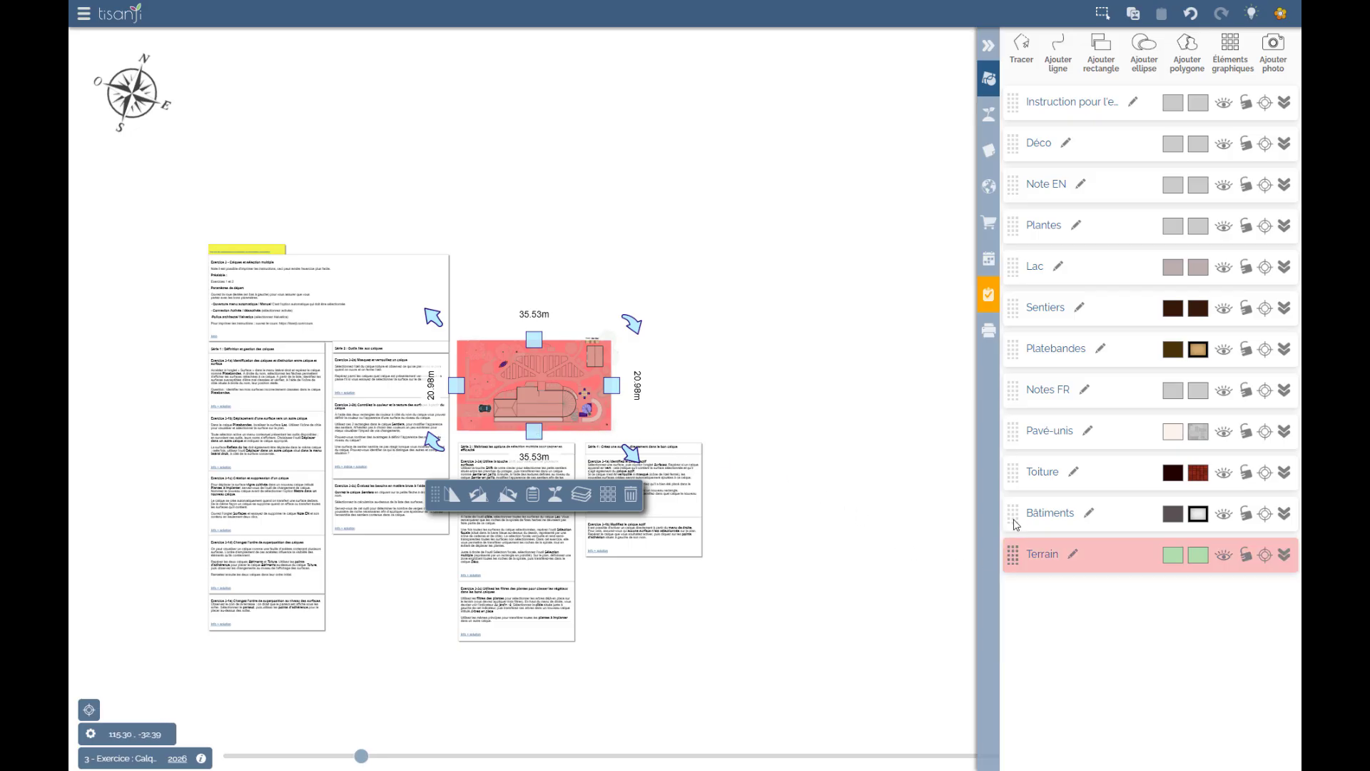
{"action": "left_click_drag", "start_coordinate": [1015, 525], "coordinate": [1014, 474]}
{"action": "left_click", "coordinate": [768, 376]}
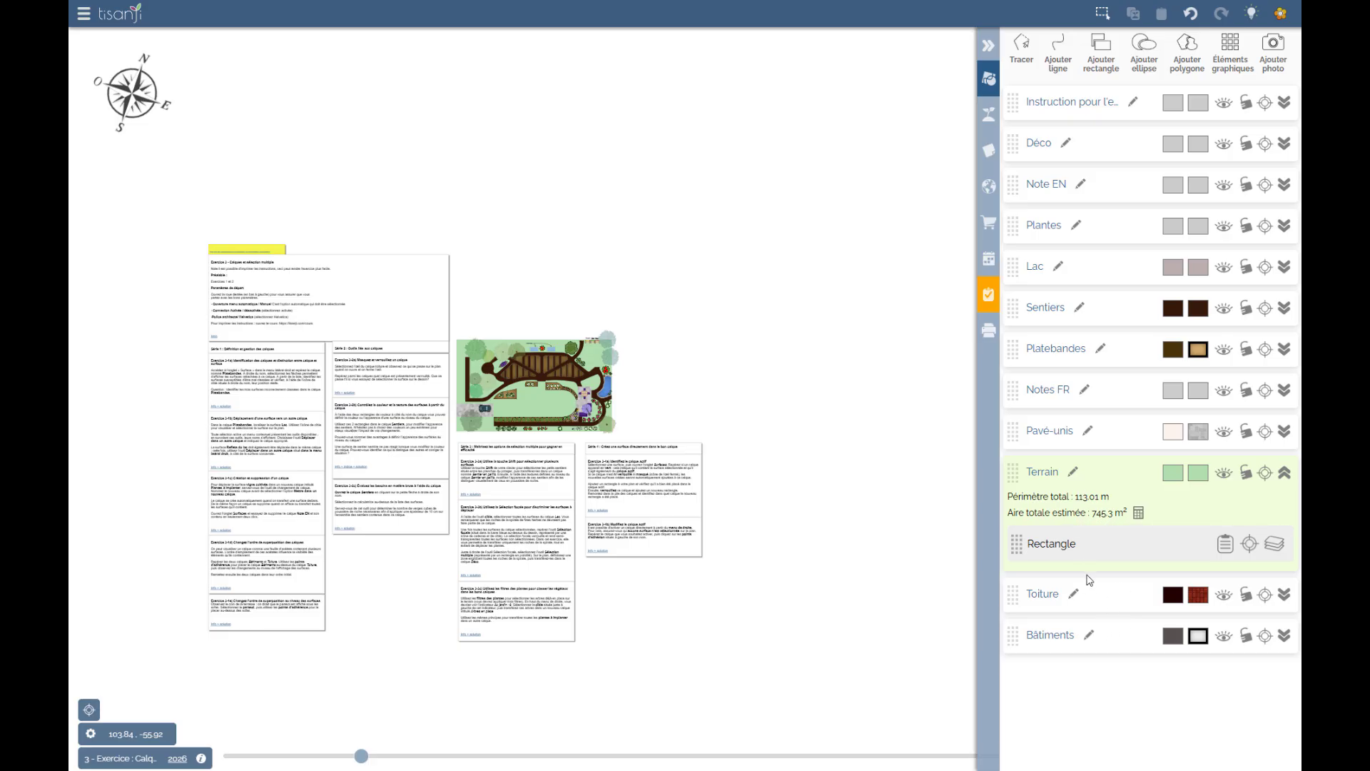
Collapse the Terrain layer's surface list and set the layer's texture opacity to 50
{"action": "left_click", "coordinate": [1013, 466]}
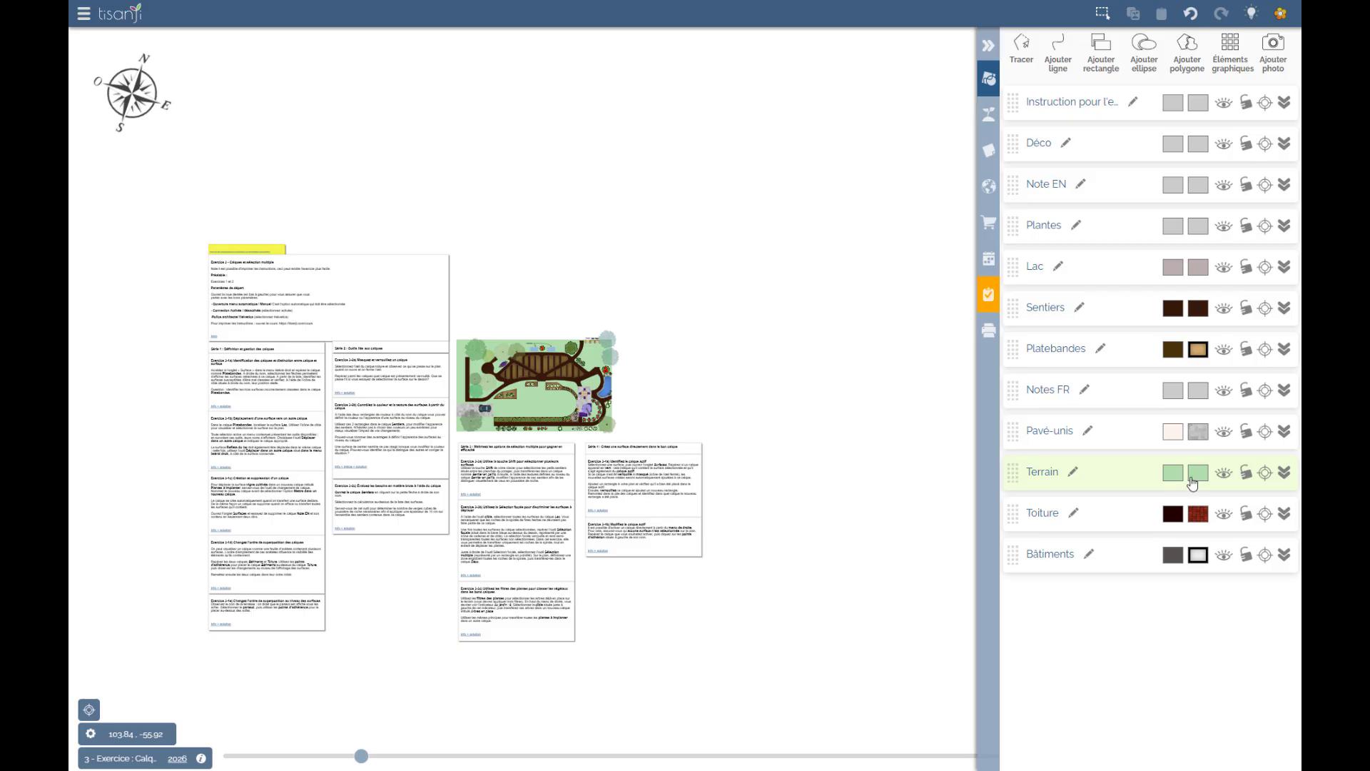
{"action": "left_click", "coordinate": [1193, 480]}
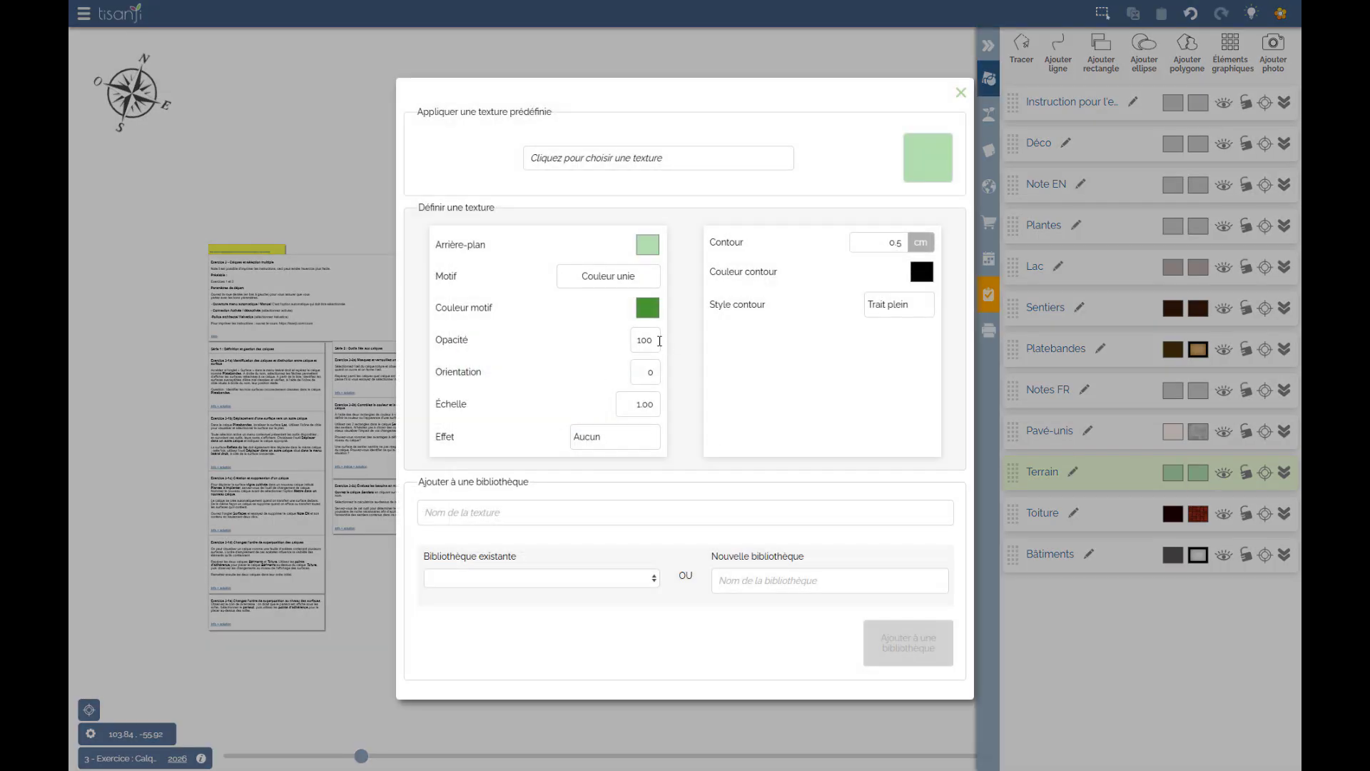
{"action": "double_click", "coordinate": [658, 341]}
{"action": "key", "text": "BackSpace"}
{"action": "type", "text": "50"}
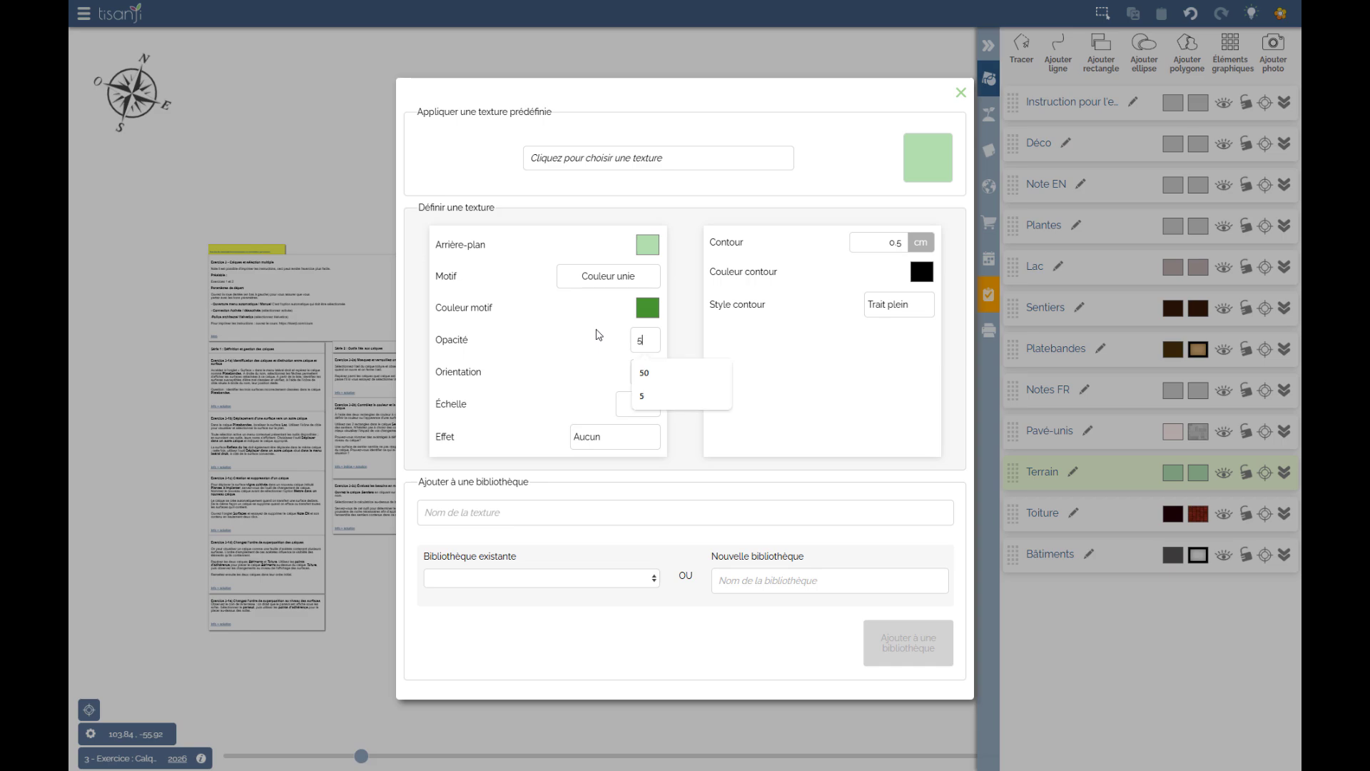
{"action": "left_click", "coordinate": [568, 330]}
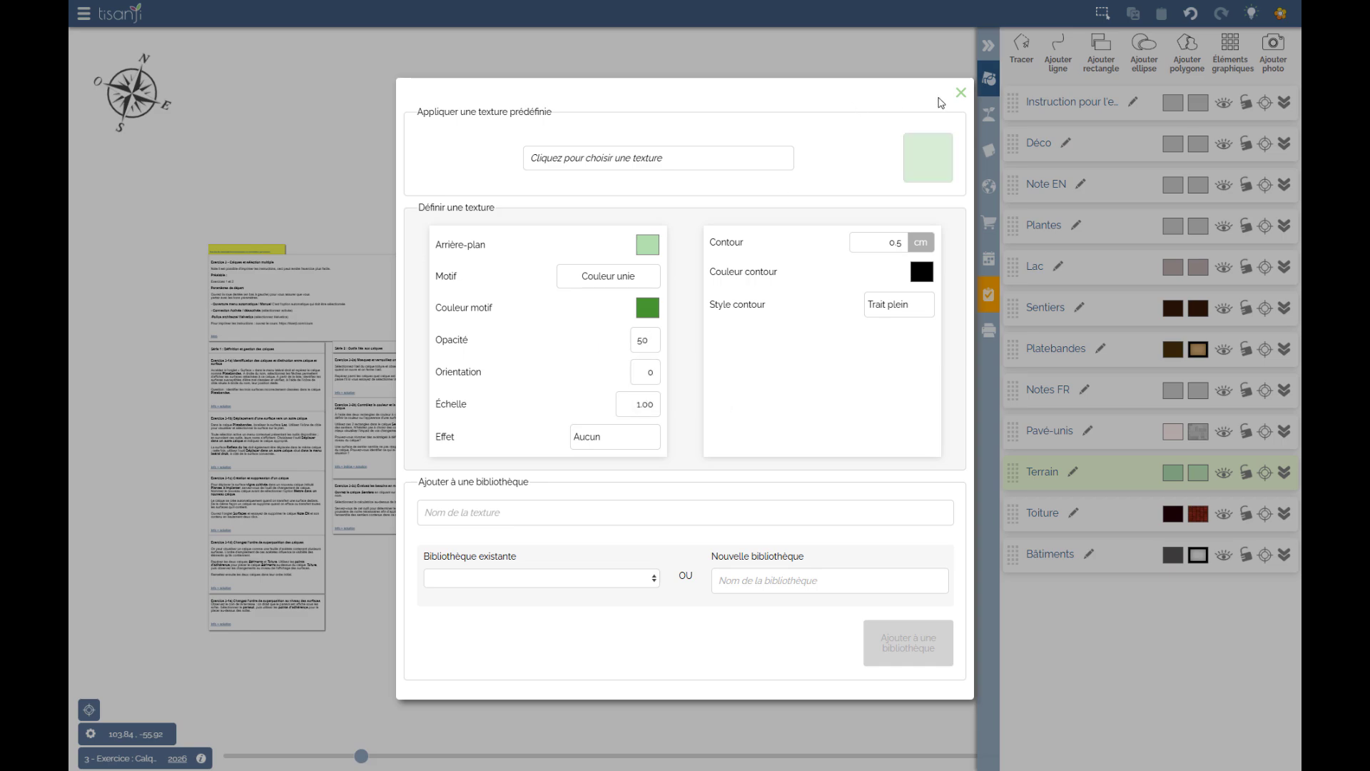
{"action": "left_click", "coordinate": [960, 95]}
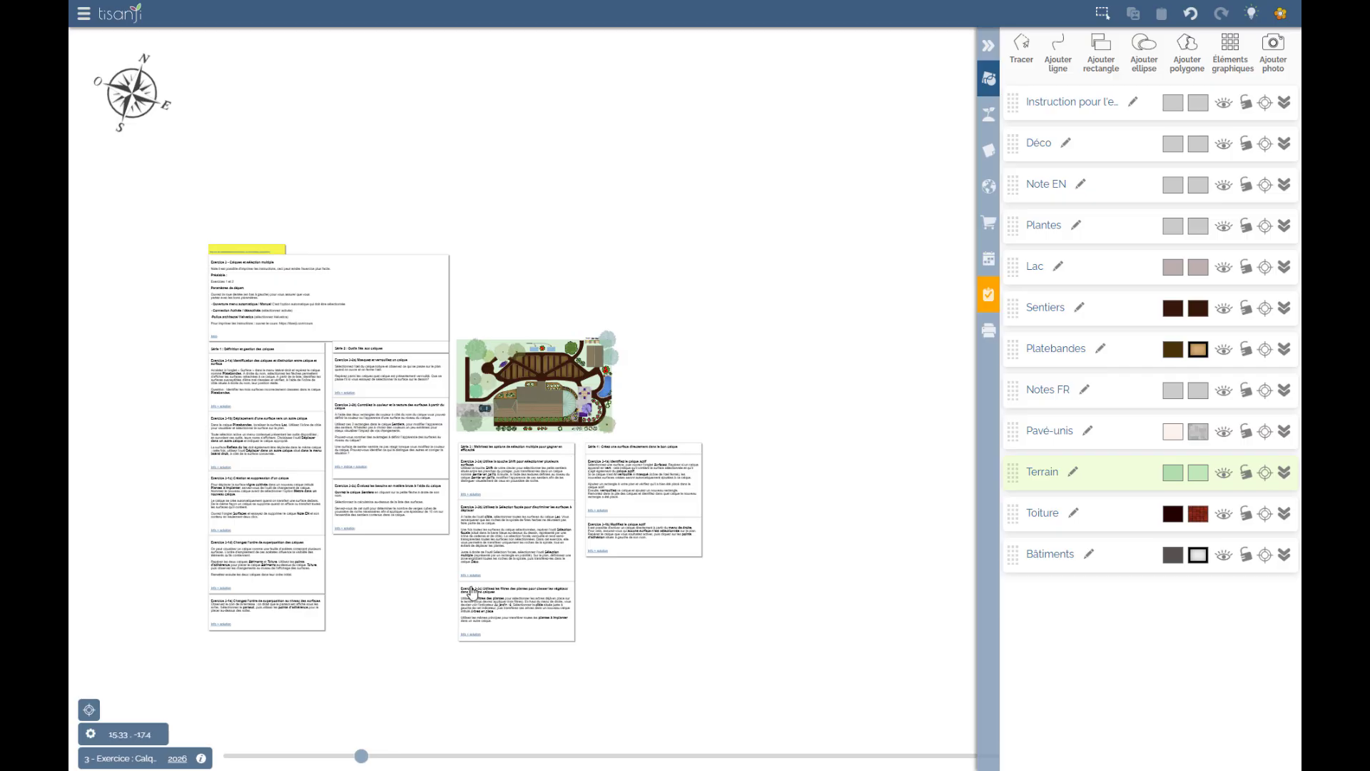
Move the Terrain layer back below Bâtiments, at the bottom of the layer order
{"action": "left_click_drag", "start_coordinate": [361, 756], "coordinate": [539, 714]}
{"action": "left_click_drag", "start_coordinate": [425, 617], "coordinate": [942, 383]}
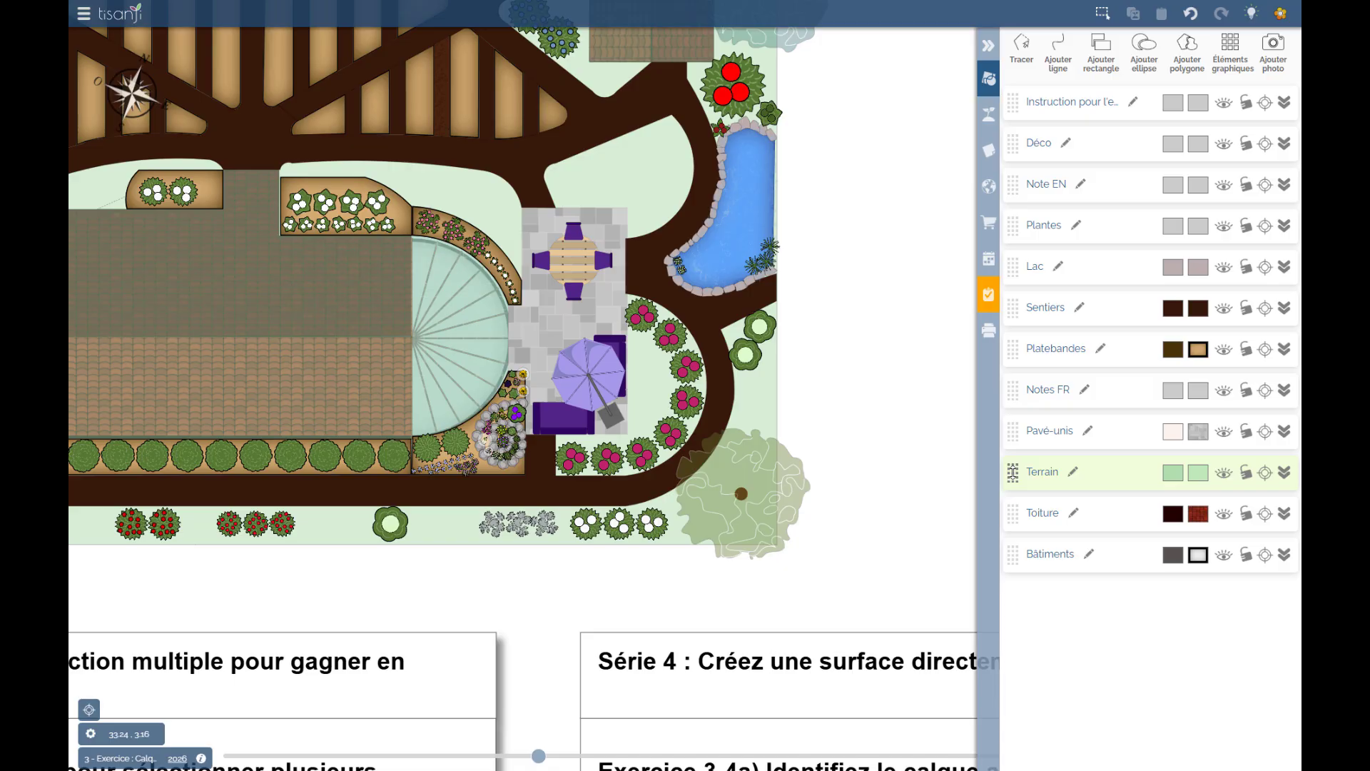
{"action": "left_click_drag", "start_coordinate": [1013, 471], "coordinate": [1020, 563]}
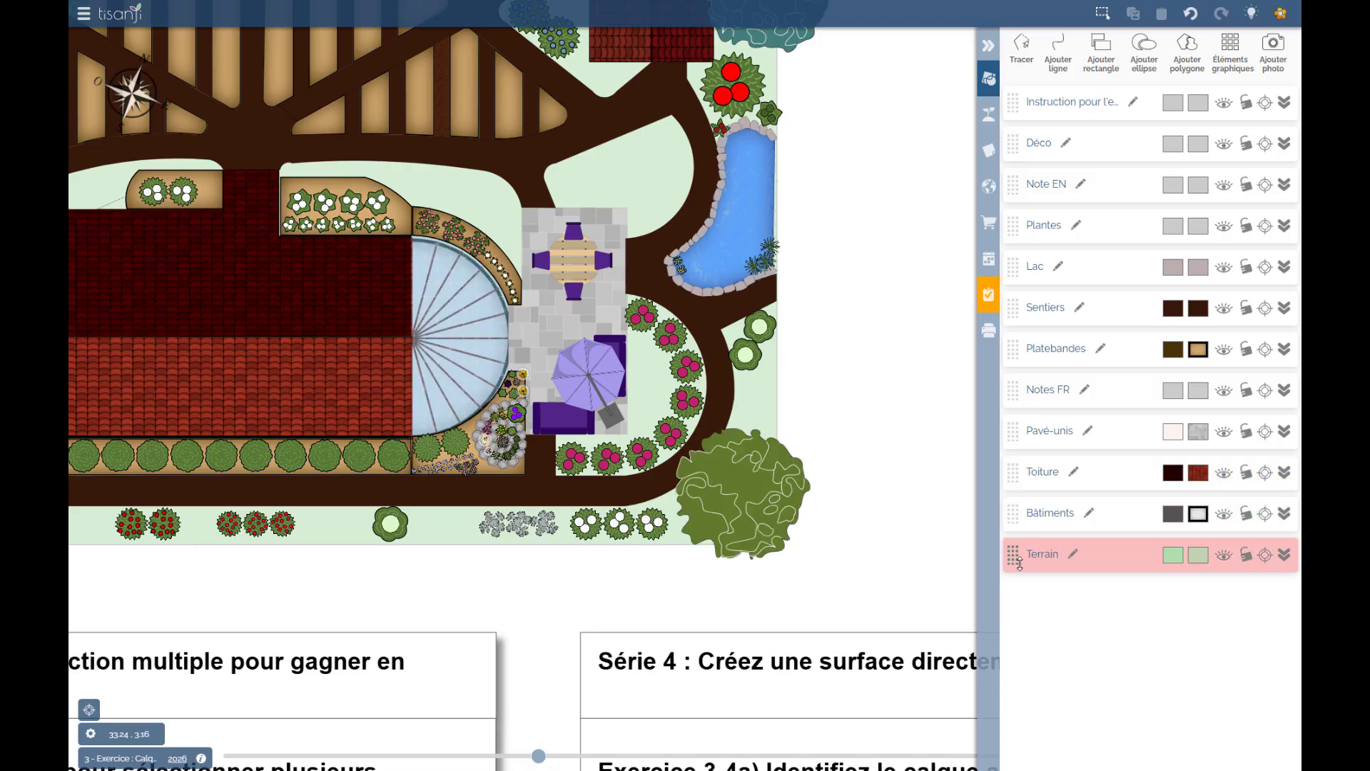